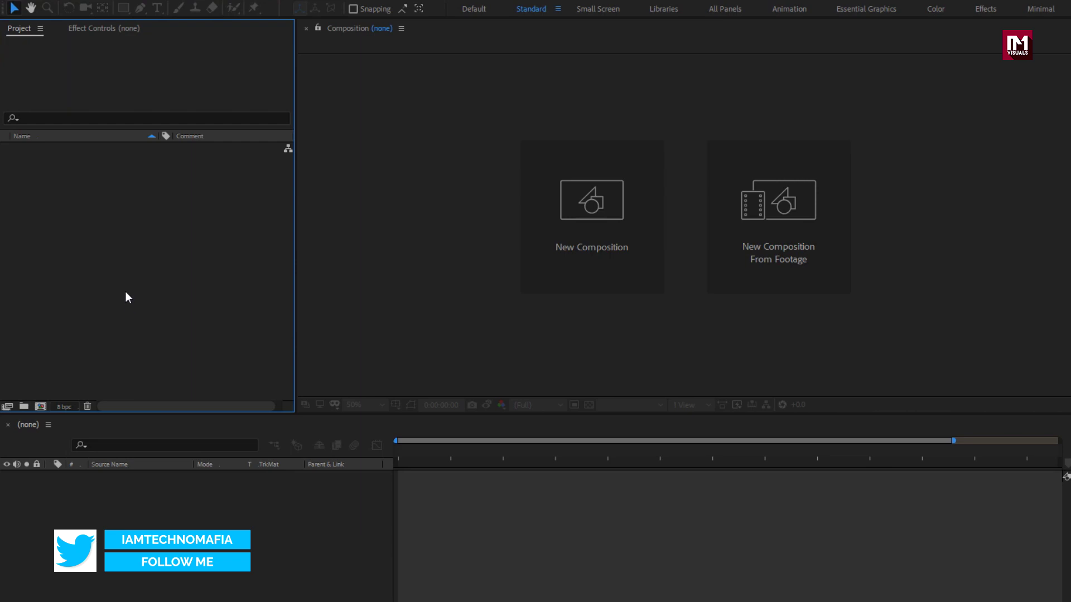
Import Youtube.png from the Logos folder into the project
{"action": "right_click", "coordinate": [125, 290]}
{"action": "mouse_move", "coordinate": [251, 357]}
{"action": "left_click", "coordinate": [318, 358]}
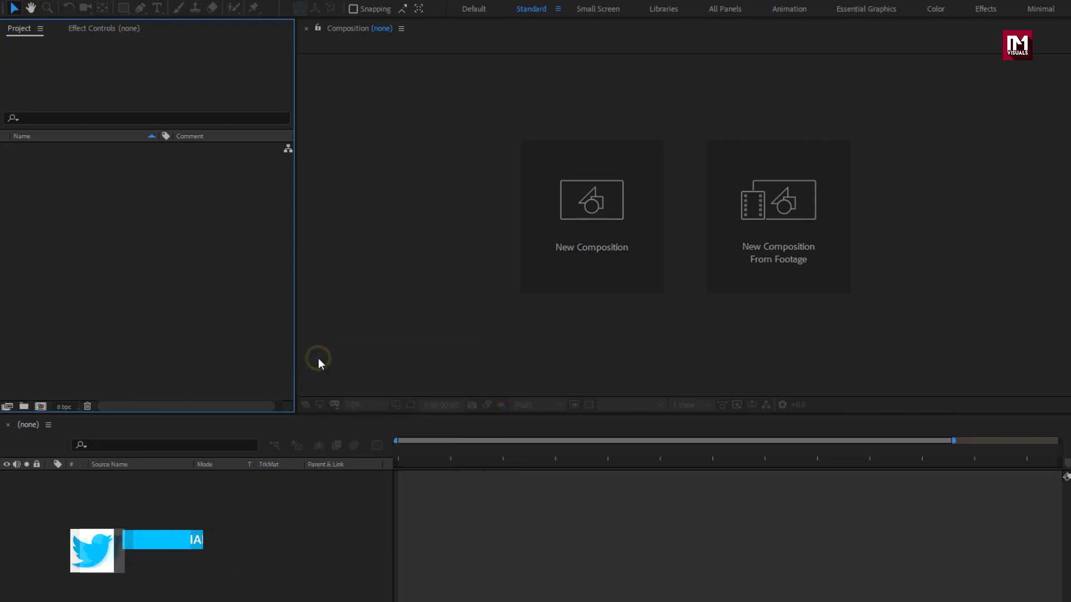
{"action": "left_click", "coordinate": [471, 277]}
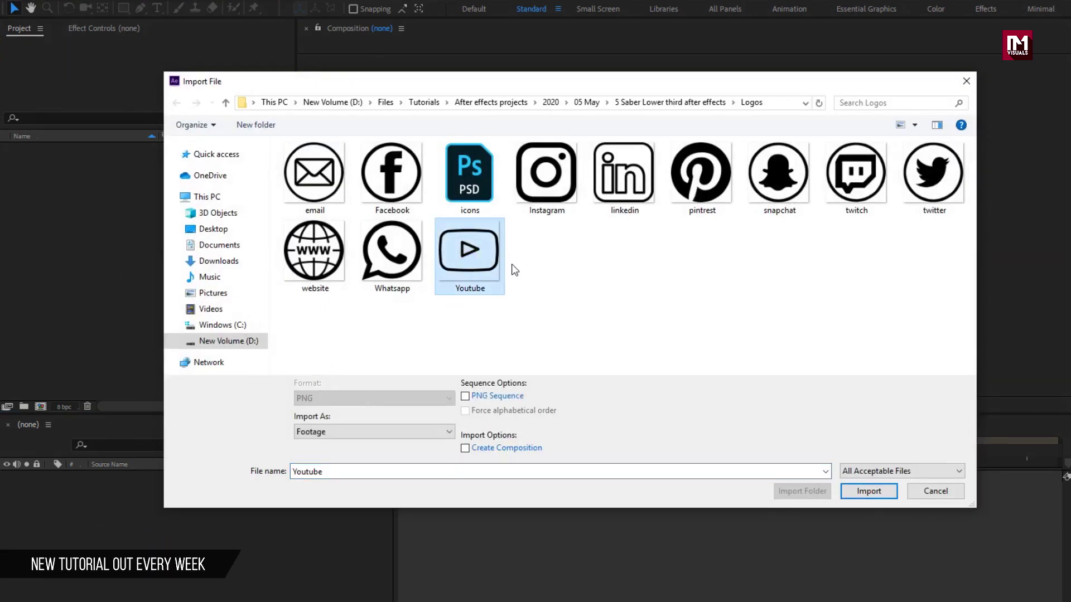
{"action": "left_click", "coordinate": [868, 491]}
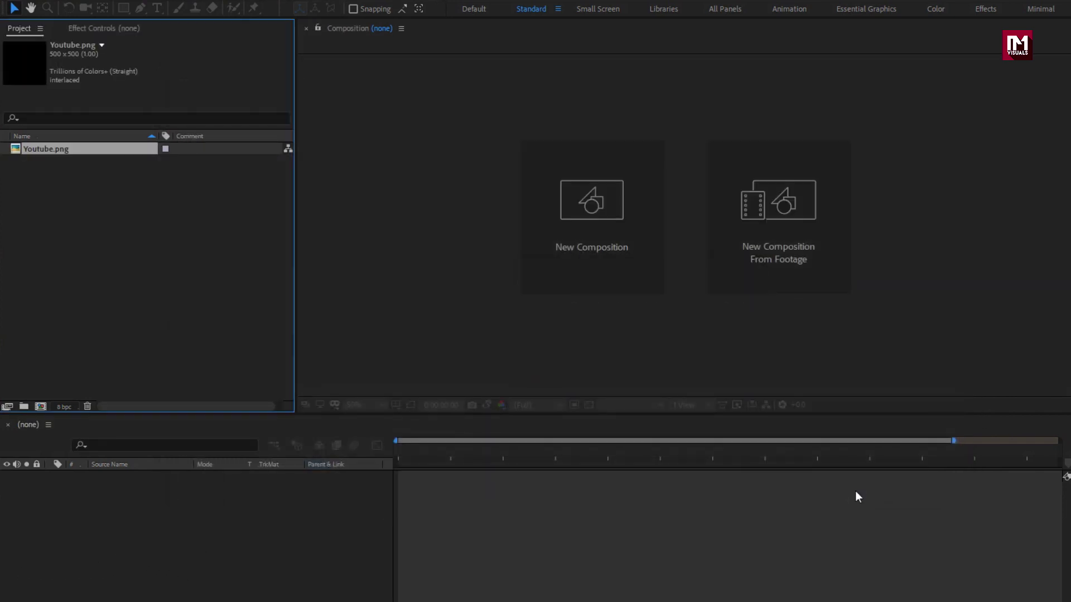
{"action": "left_click", "coordinate": [593, 226]}
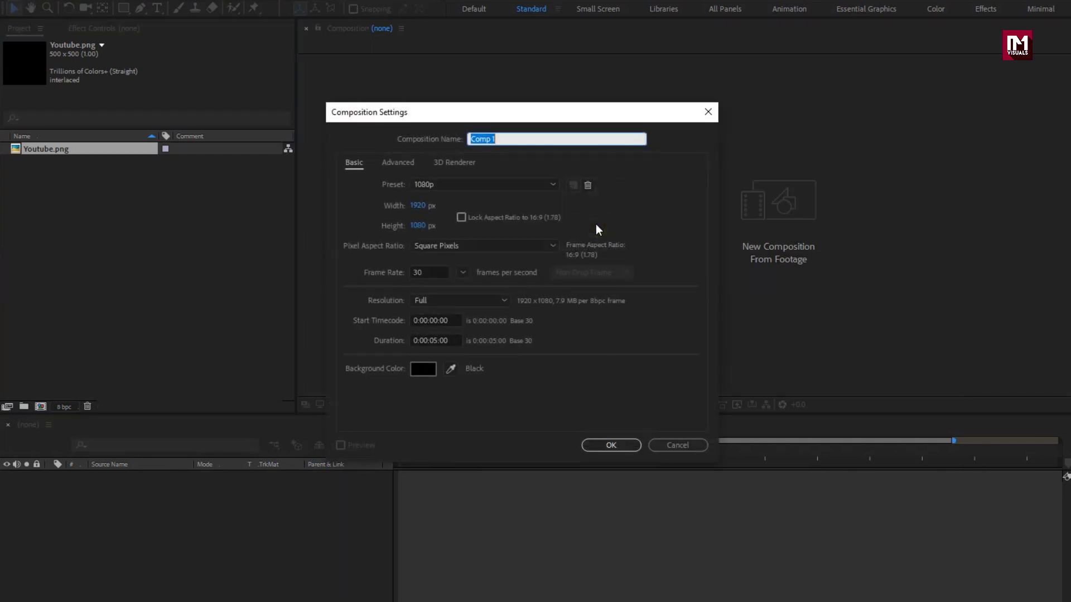
Name the new composition Youtube-Lower-Third, keeping 1080p, 30 fps and 0:00:05:00 duration
{"action": "type", "text": "Youtube-Lower-Third"}
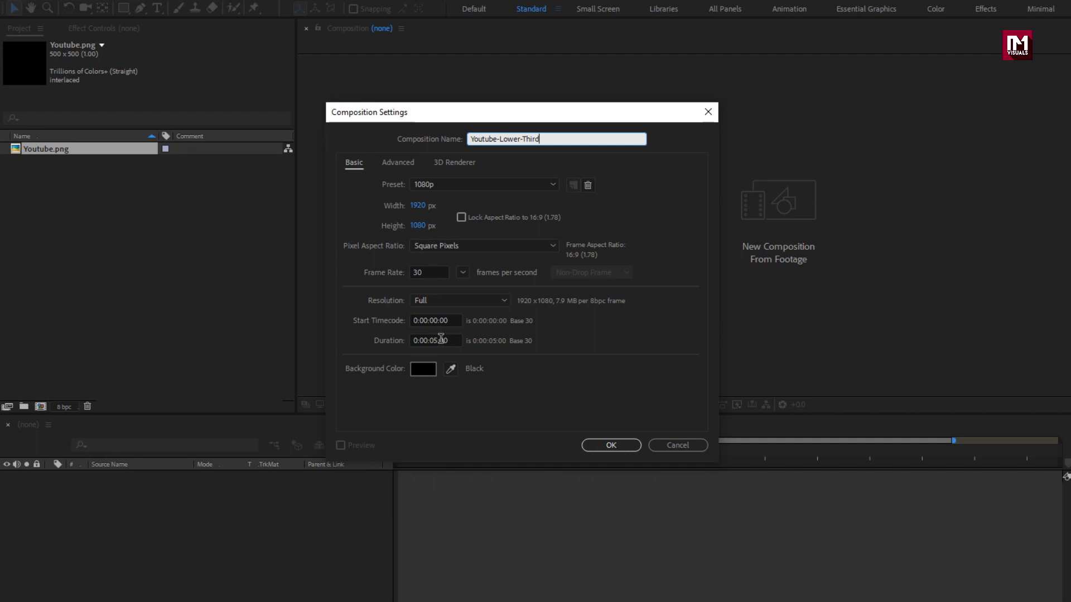
{"action": "left_click", "coordinate": [621, 445]}
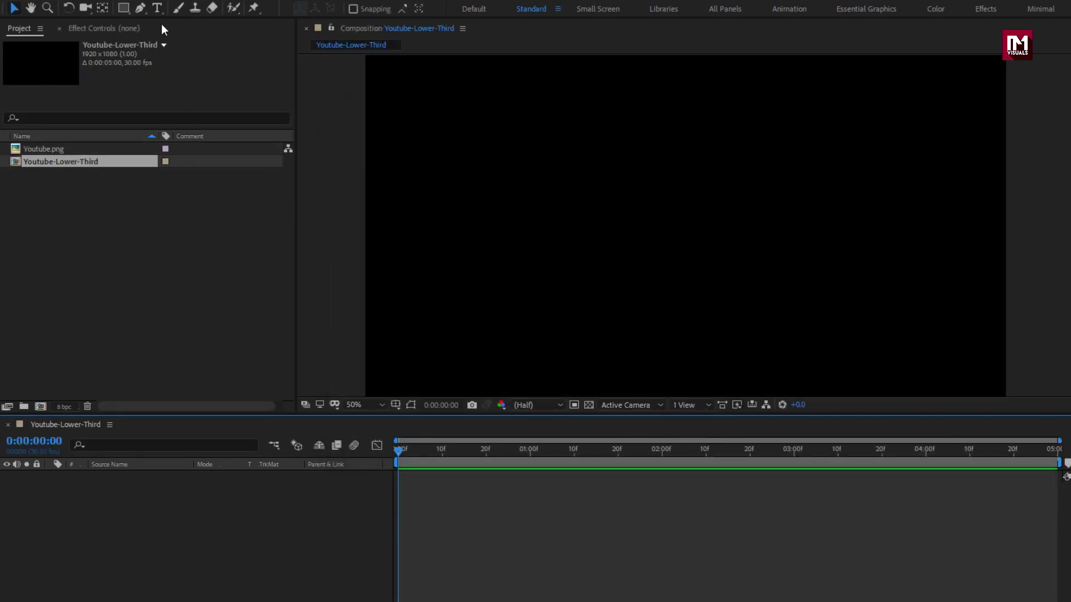
Add a 'Technomafia visuals' text layer and move it right of centre
{"action": "left_click", "coordinate": [156, 7]}
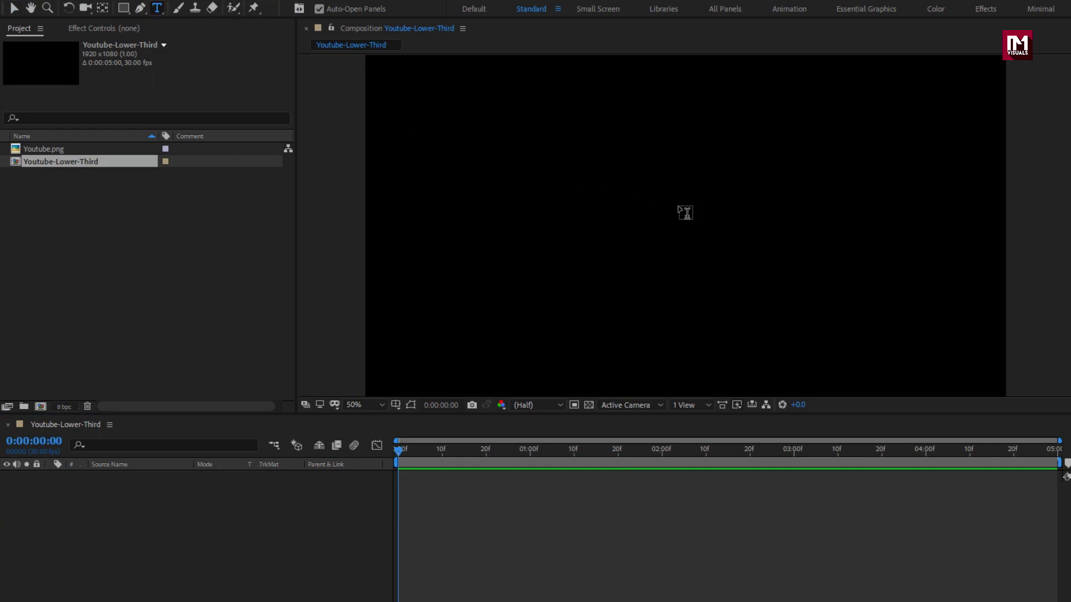
{"action": "left_click", "coordinate": [678, 204]}
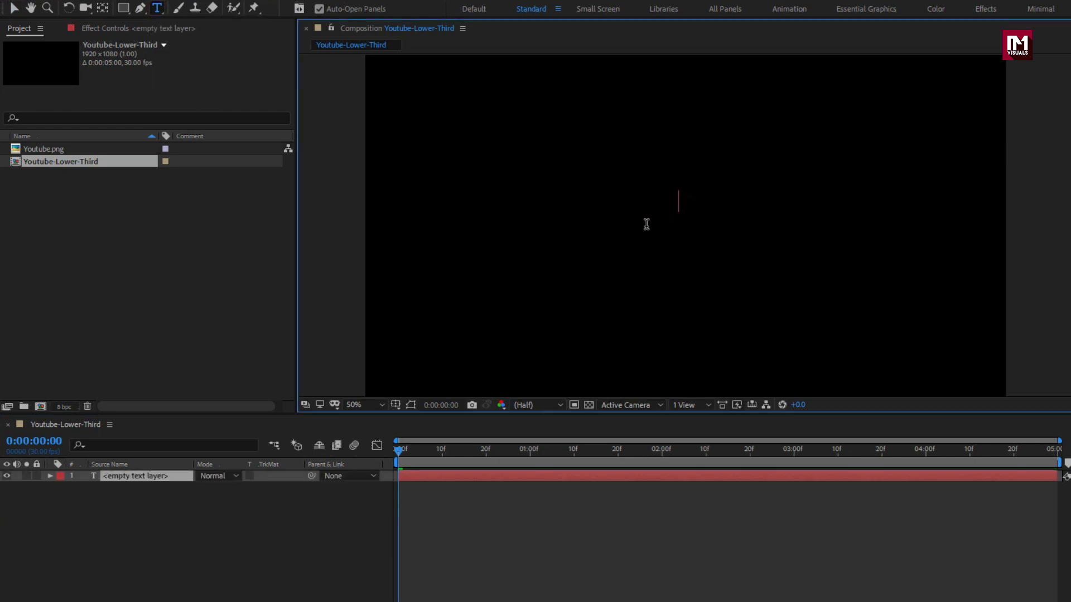
{"action": "type", "text": "Techno"}
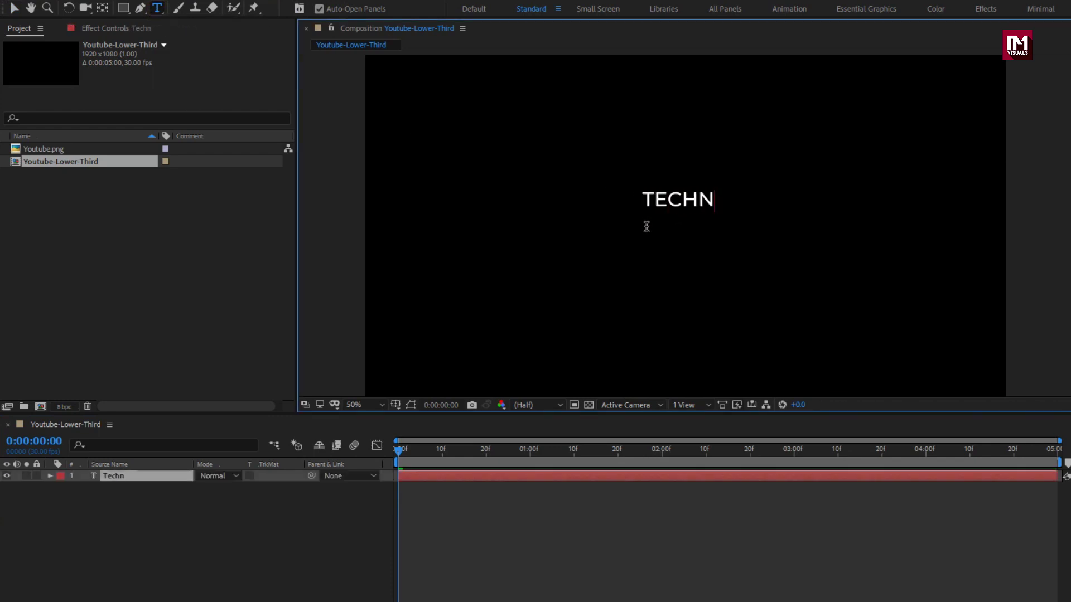
{"action": "type", "text": "mafia visu"}
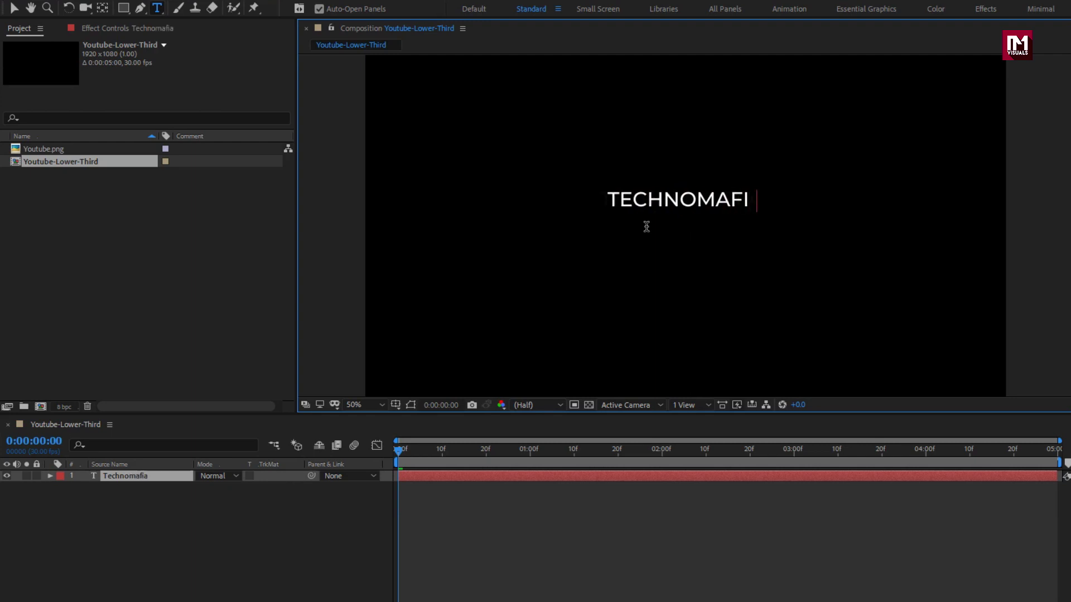
{"action": "type", "text": "als"}
{"action": "key", "text": "KP_Enter"}
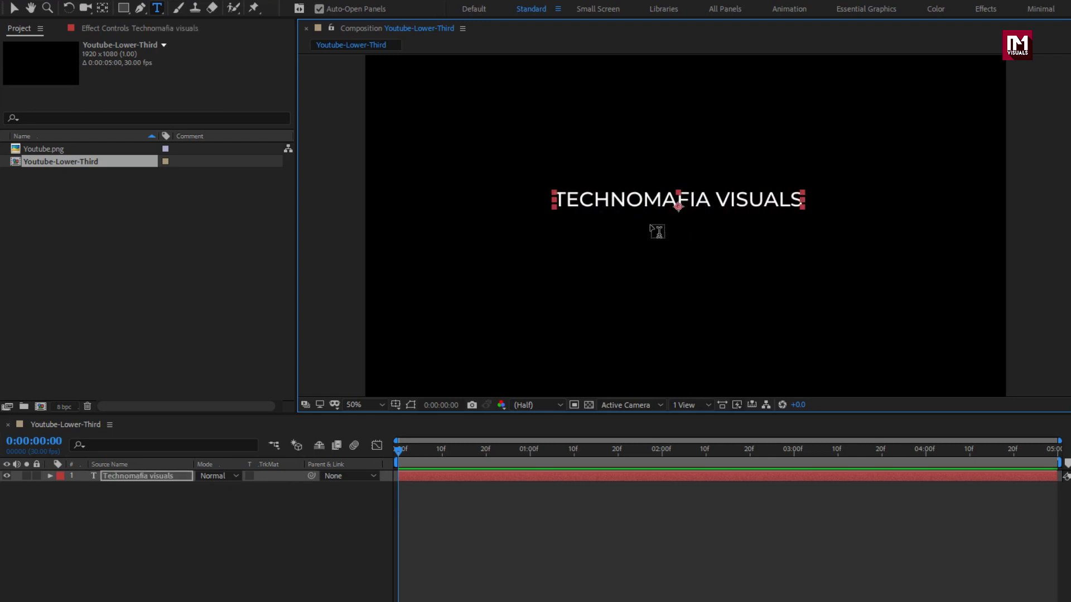
{"action": "key", "text": "v"}
{"action": "left_click_drag", "start_coordinate": [644, 198], "coordinate": [723, 214]}
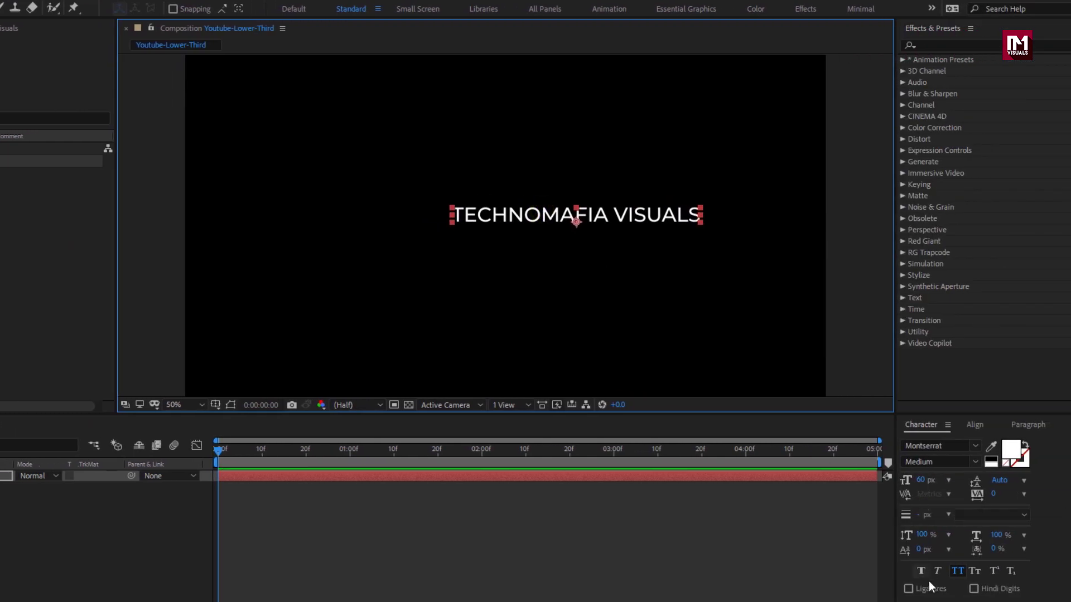
Make the title Bold and nudge it slightly left and down
{"action": "left_click", "coordinate": [974, 463]}
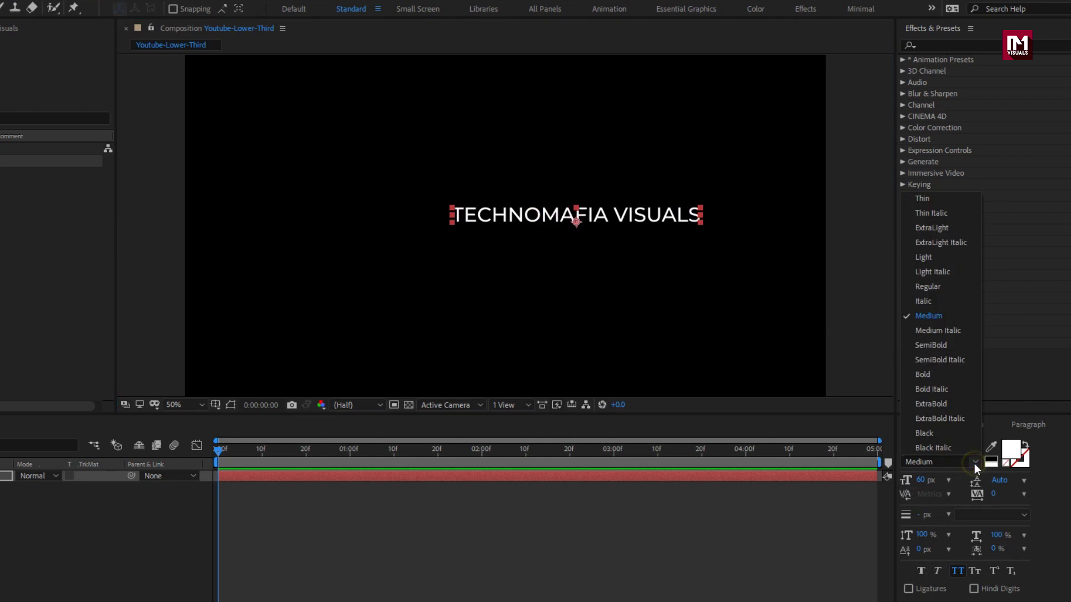
{"action": "left_click", "coordinate": [929, 382]}
{"action": "left_click_drag", "start_coordinate": [525, 215], "coordinate": [505, 221]}
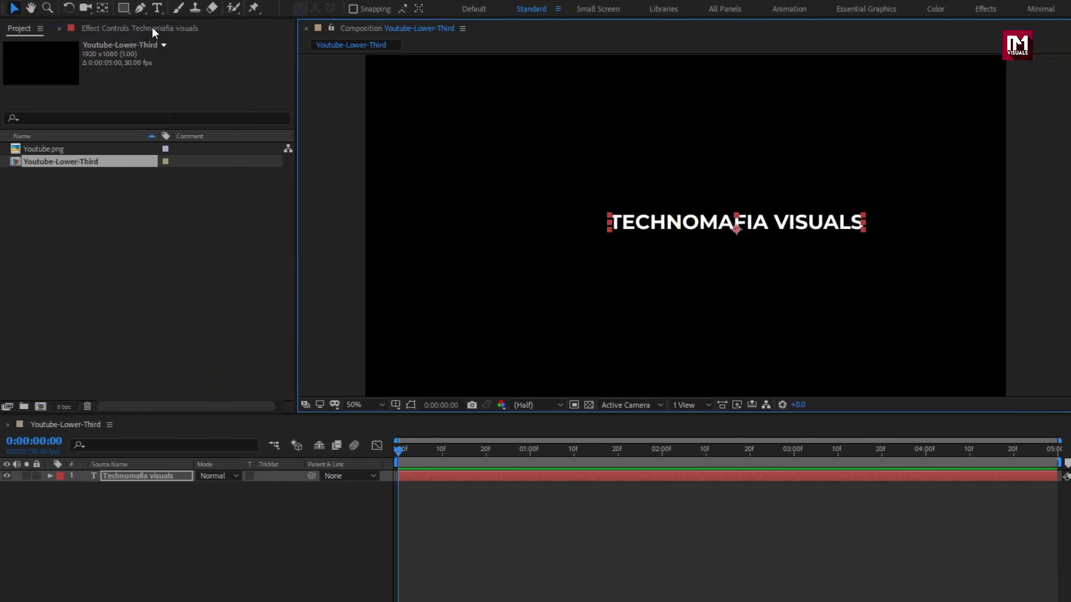
{"action": "left_click", "coordinate": [157, 7]}
Add a 'Subscribe now' text layer and place it beneath the title
{"action": "left_click", "coordinate": [614, 248]}
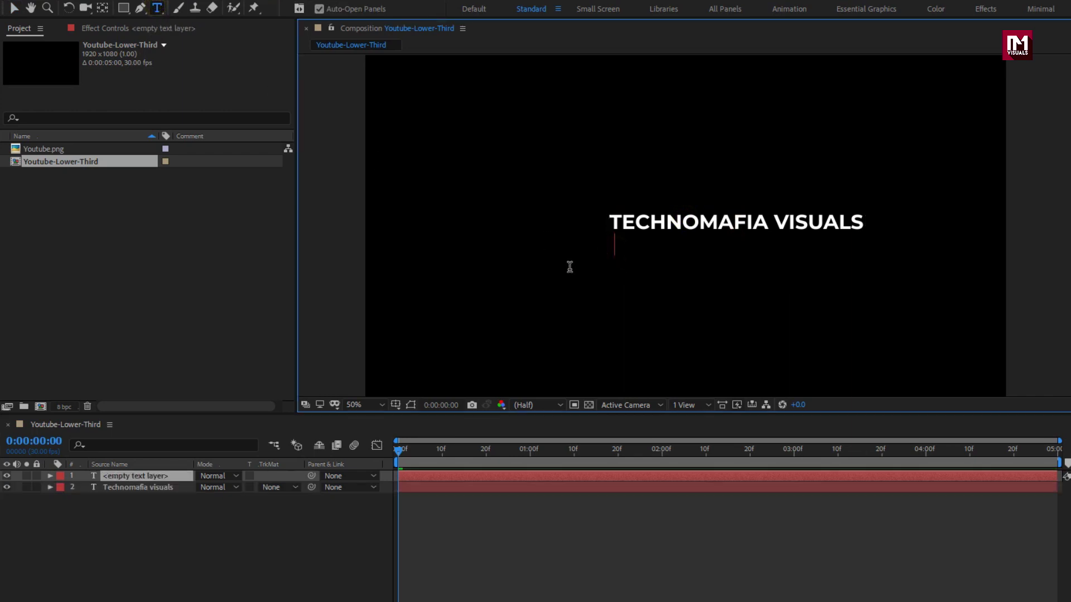
{"action": "type", "text": "Subscribe "}
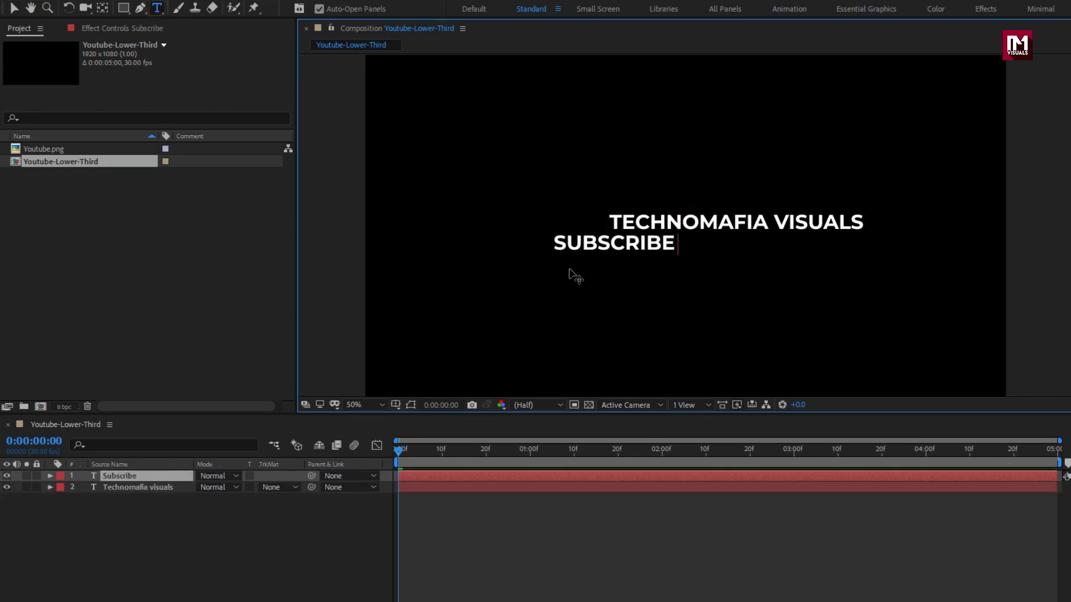
{"action": "type", "text": "now"}
{"action": "key", "text": "Escape"}
{"action": "key", "text": "v"}
{"action": "left_click_drag", "start_coordinate": [571, 250], "coordinate": [665, 248]}
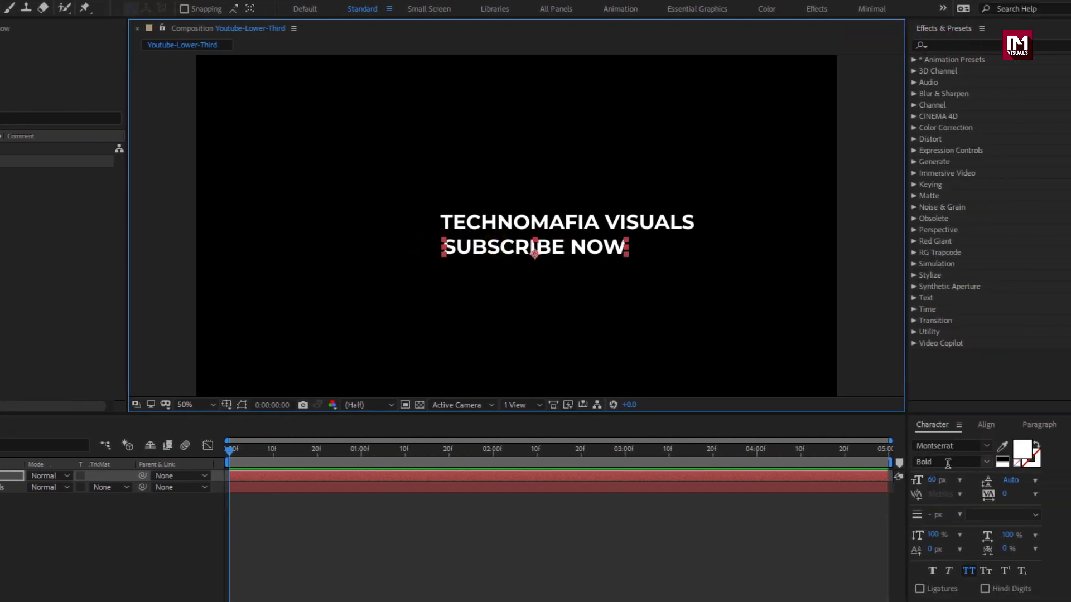
Set SUBSCRIBE NOW to Regular weight at 46 px and align it under the title
{"action": "left_click", "coordinate": [973, 462]}
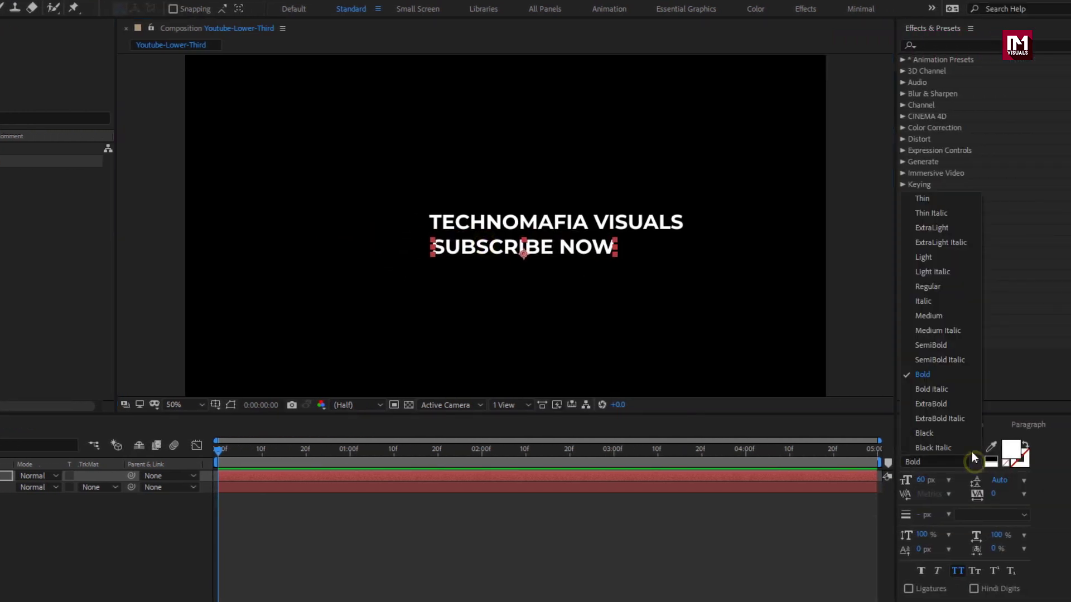
{"action": "left_click", "coordinate": [924, 287]}
{"action": "left_click_drag", "start_coordinate": [924, 481], "coordinate": [906, 483]}
{"action": "left_click", "coordinate": [486, 250]}
{"action": "key", "text": "period"}
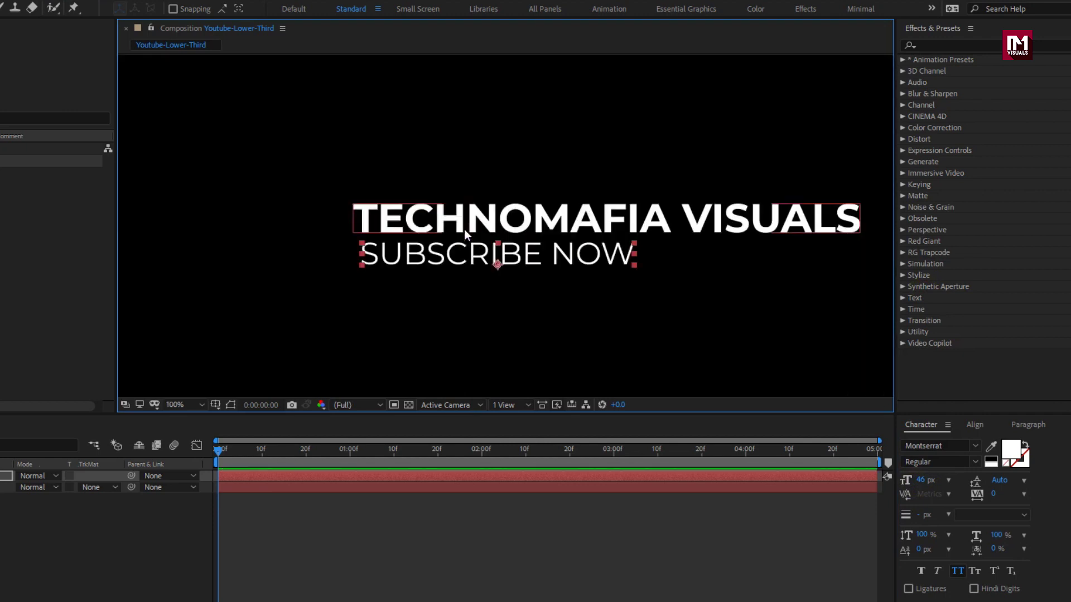
{"action": "left_click_drag", "start_coordinate": [461, 235], "coordinate": [448, 258]}
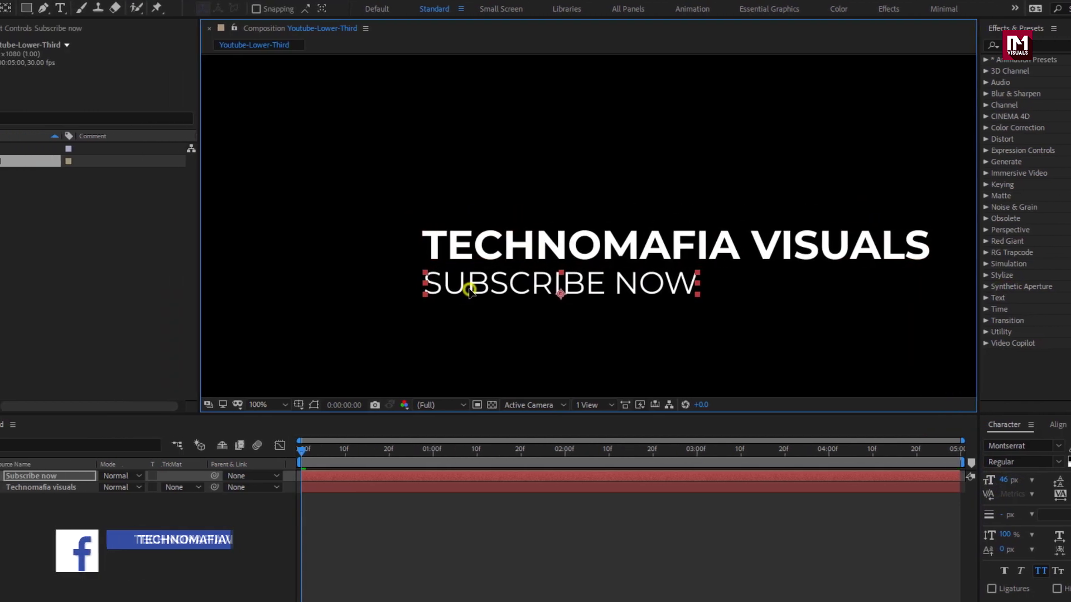
{"action": "left_click_drag", "start_coordinate": [566, 291], "coordinate": [570, 292]}
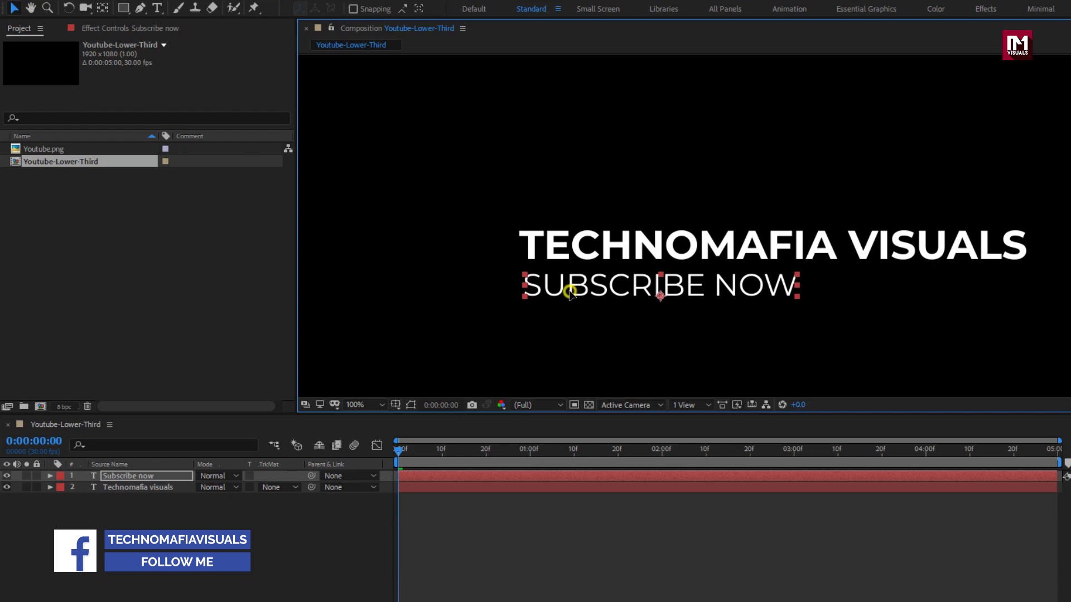
{"action": "left_click", "coordinate": [36, 150]}
Add Youtube.png to the composition and move it left of the text
{"action": "left_click_drag", "start_coordinate": [36, 150], "coordinate": [124, 477]}
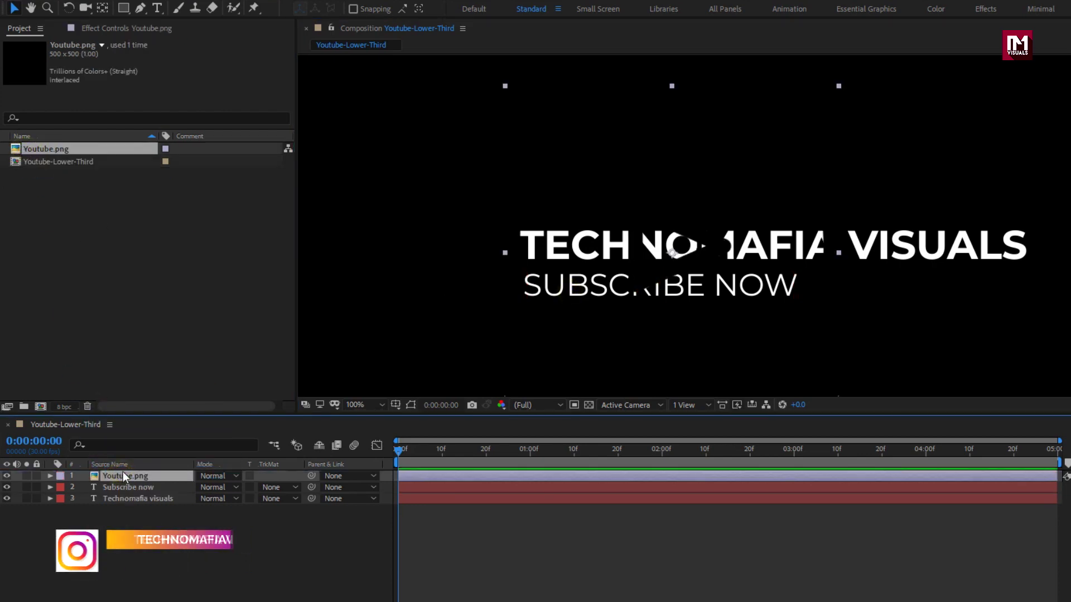
{"action": "left_click_drag", "start_coordinate": [719, 134], "coordinate": [497, 158]}
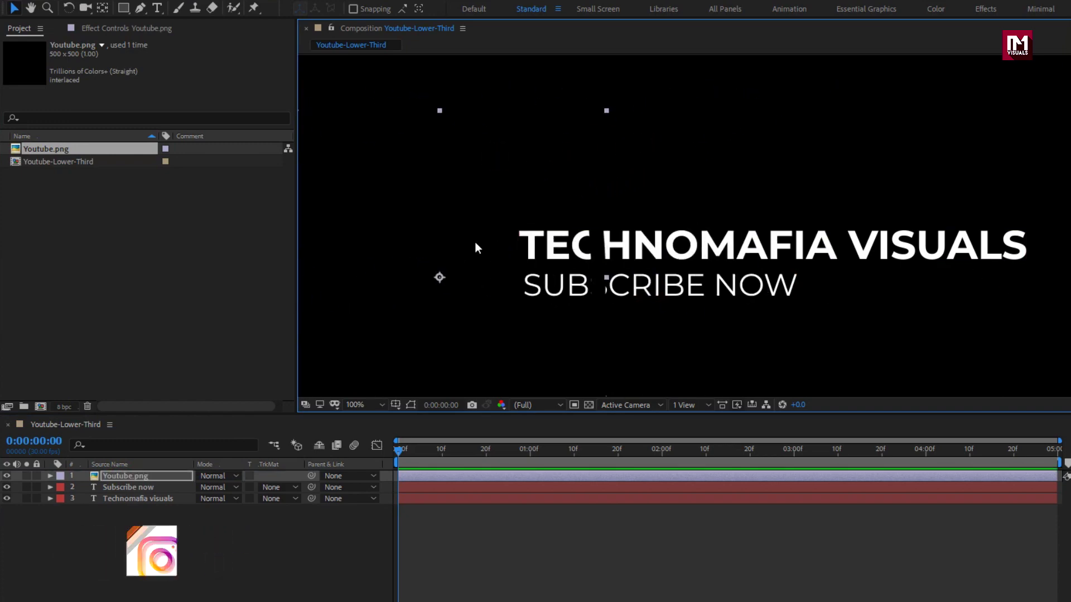
{"action": "left_click", "coordinate": [588, 405]}
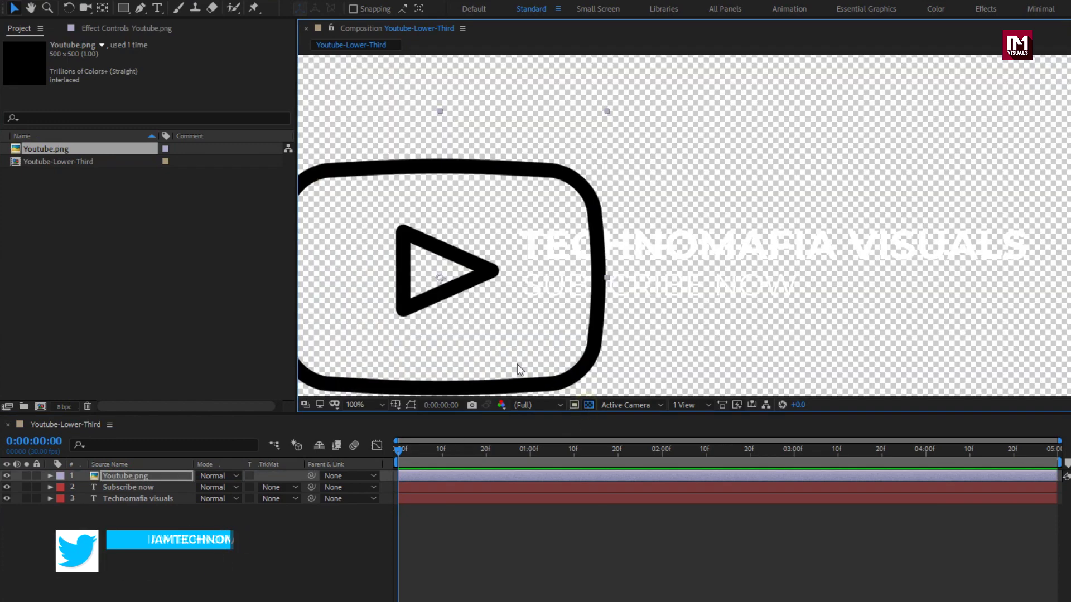
{"action": "left_click_drag", "start_coordinate": [460, 318], "coordinate": [485, 248]}
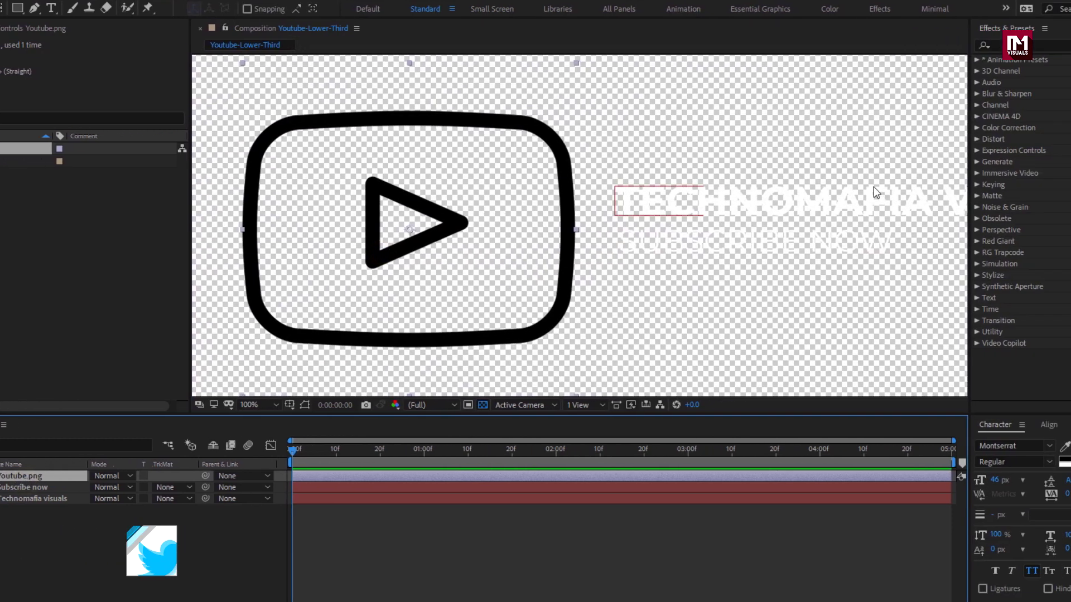
Apply a red Fill effect to the Youtube logo layer
{"action": "left_click", "coordinate": [1004, 46]}
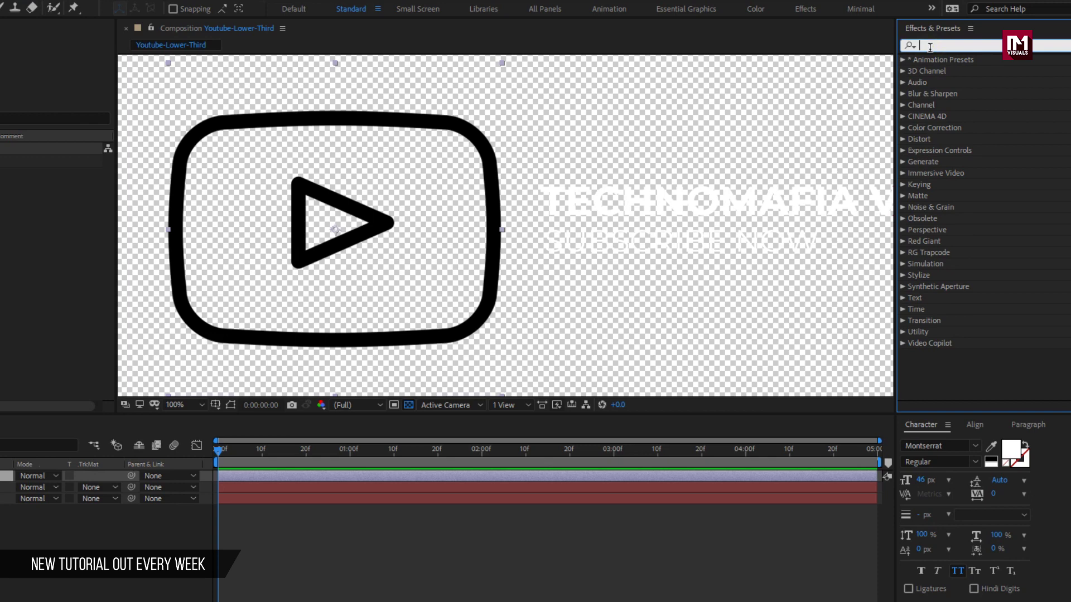
{"action": "type", "text": "fill"}
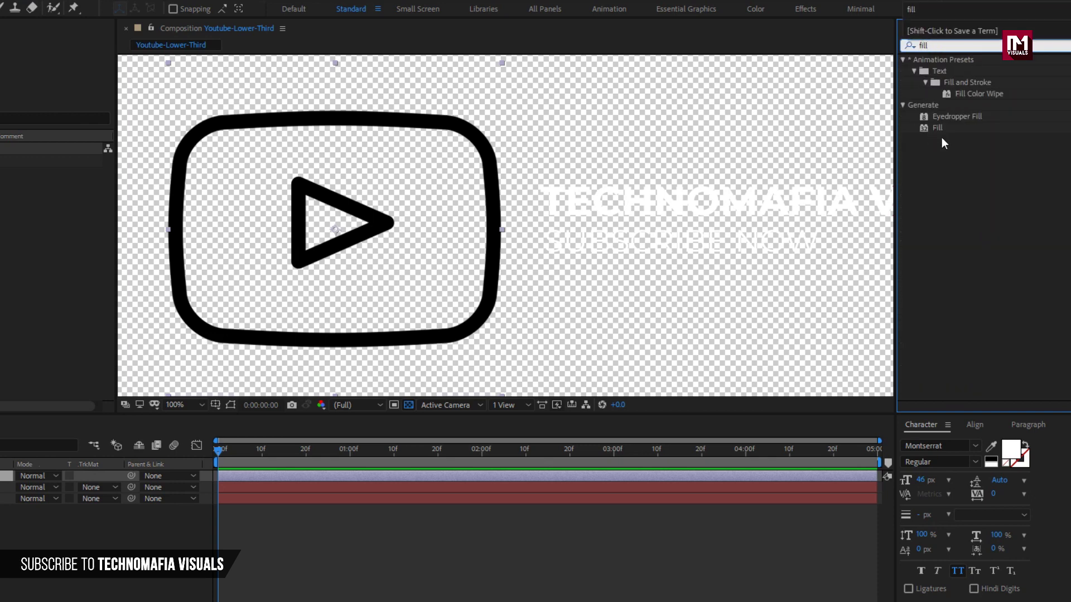
{"action": "double_click", "coordinate": [935, 128]}
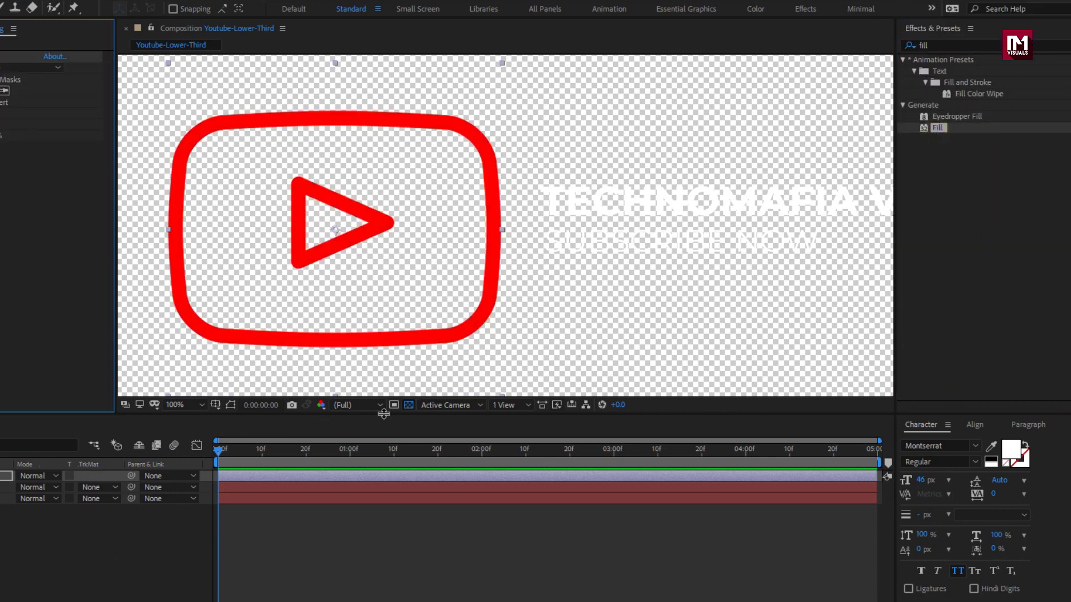
{"action": "left_click", "coordinate": [408, 404]}
{"action": "scroll", "coordinate": [573, 294], "scroll_direction": "down", "scroll_amount": 2}
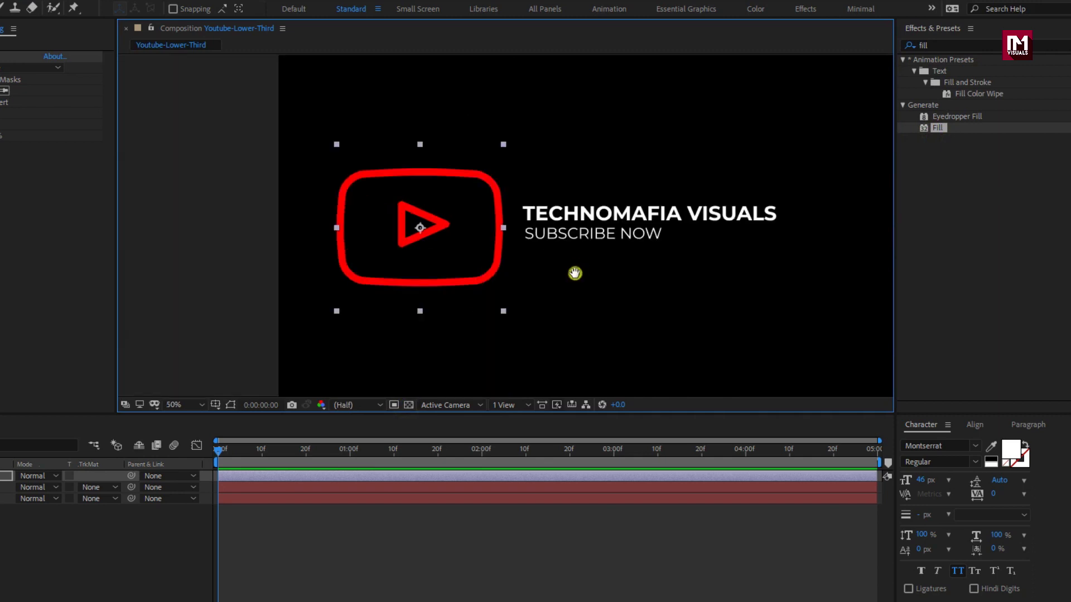
{"action": "left_click", "coordinate": [117, 477]}
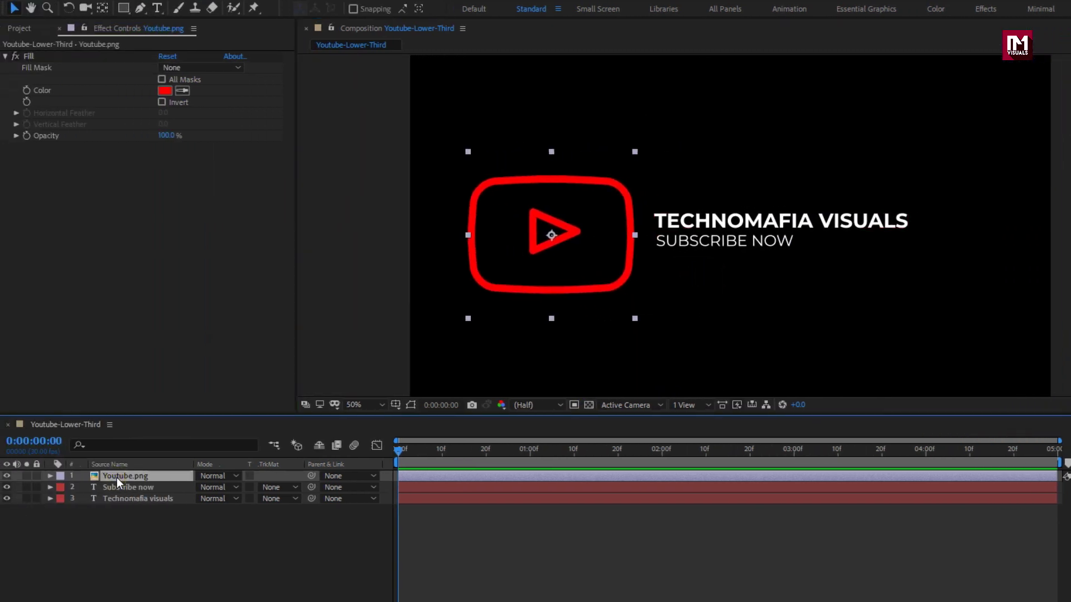
{"action": "right_click", "coordinate": [116, 477]}
Pre-compose the Youtube.png layer into a composition named 'Youtube logo'
{"action": "left_click", "coordinate": [149, 421]}
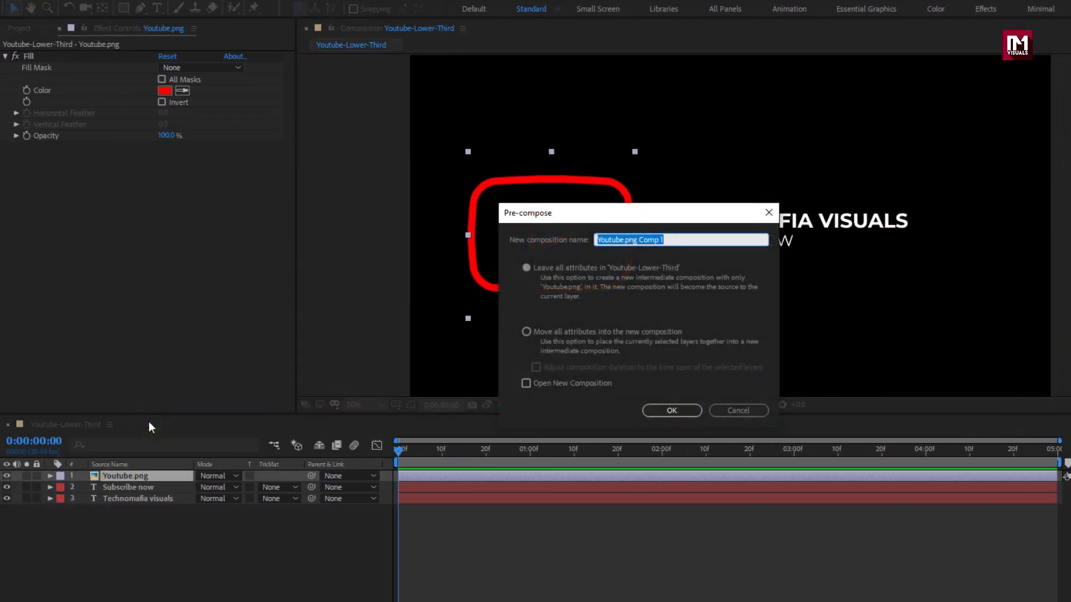
{"action": "type", "text": "Yout"}
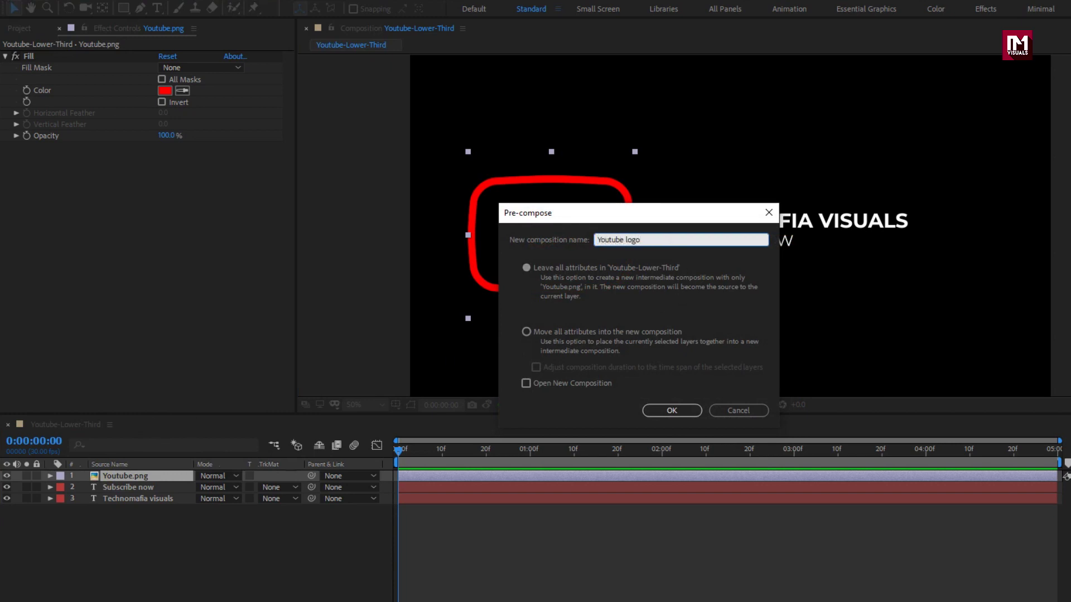
{"action": "left_click", "coordinate": [671, 408]}
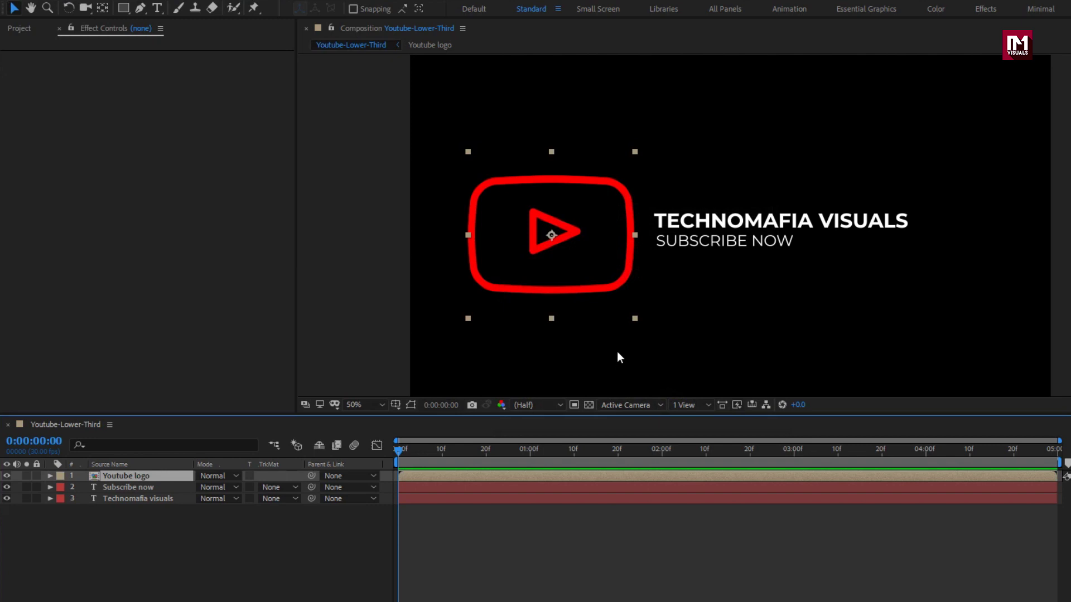
Scale the Youtube logo to 32% and place it just left of the title
{"action": "left_click", "coordinate": [149, 479]}
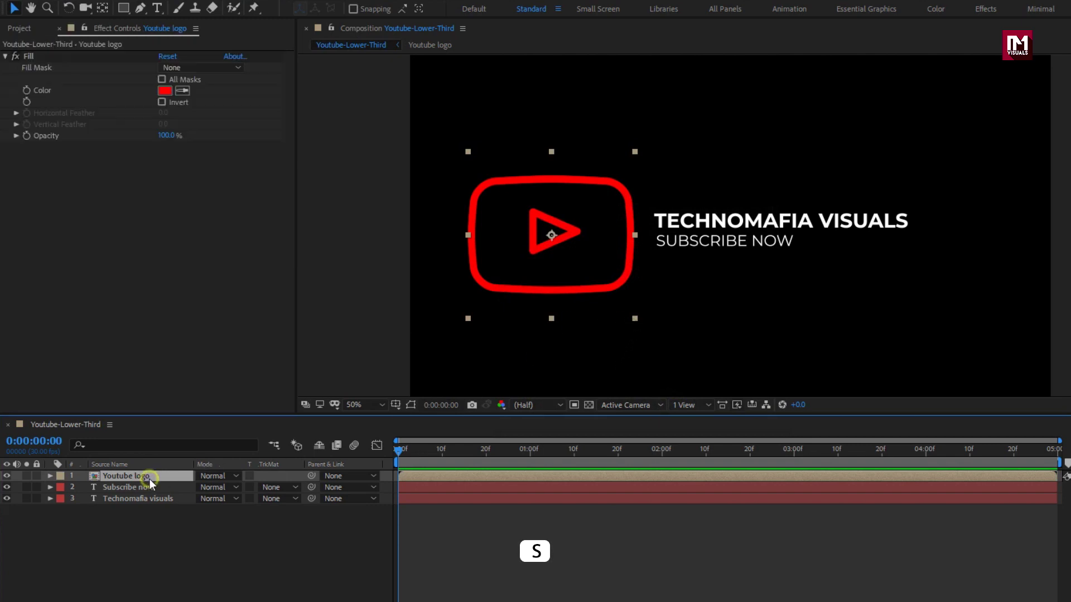
{"action": "key", "text": "s"}
{"action": "left_click_drag", "start_coordinate": [236, 491], "coordinate": [199, 498]}
{"action": "left_click_drag", "start_coordinate": [552, 243], "coordinate": [621, 238]}
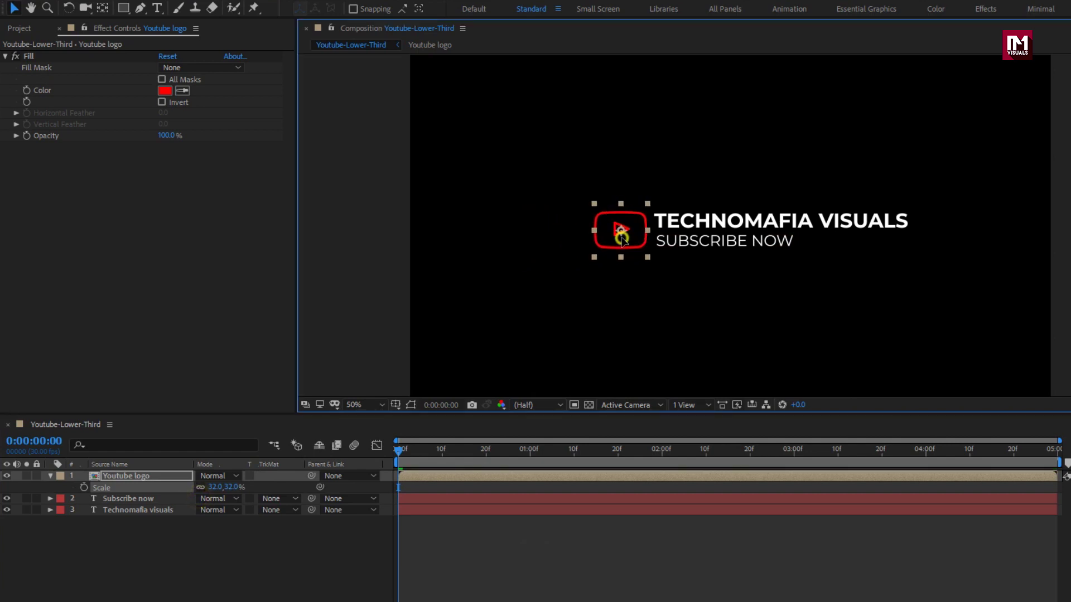
{"action": "scroll", "coordinate": [622, 236], "scroll_direction": "up", "scroll_amount": 1}
{"action": "scroll", "coordinate": [630, 251], "scroll_direction": "up", "scroll_amount": 1}
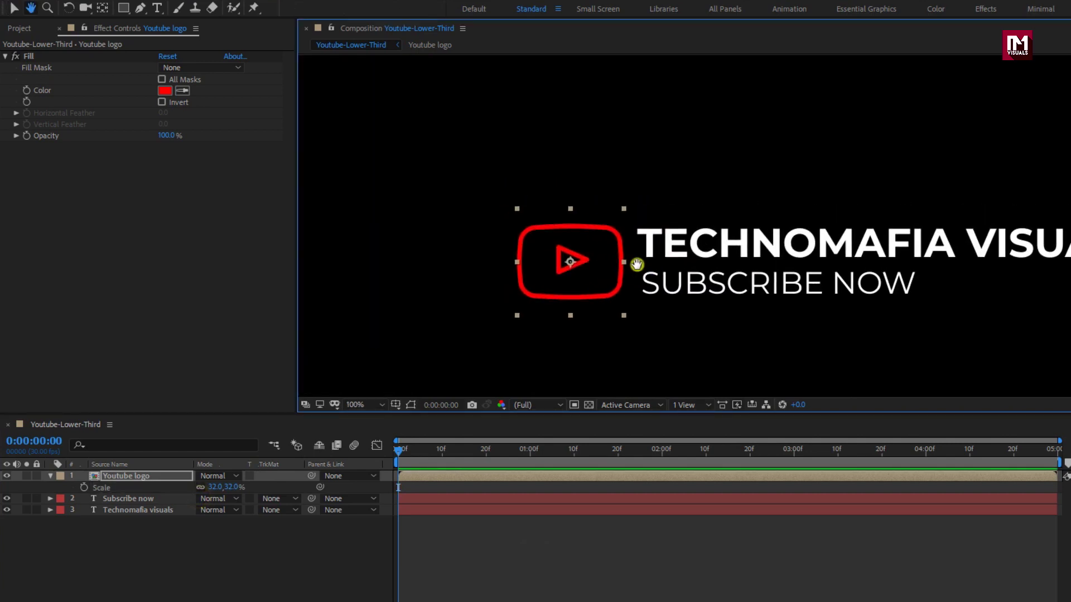
{"action": "scroll", "coordinate": [637, 265], "scroll_direction": "up", "scroll_amount": 1}
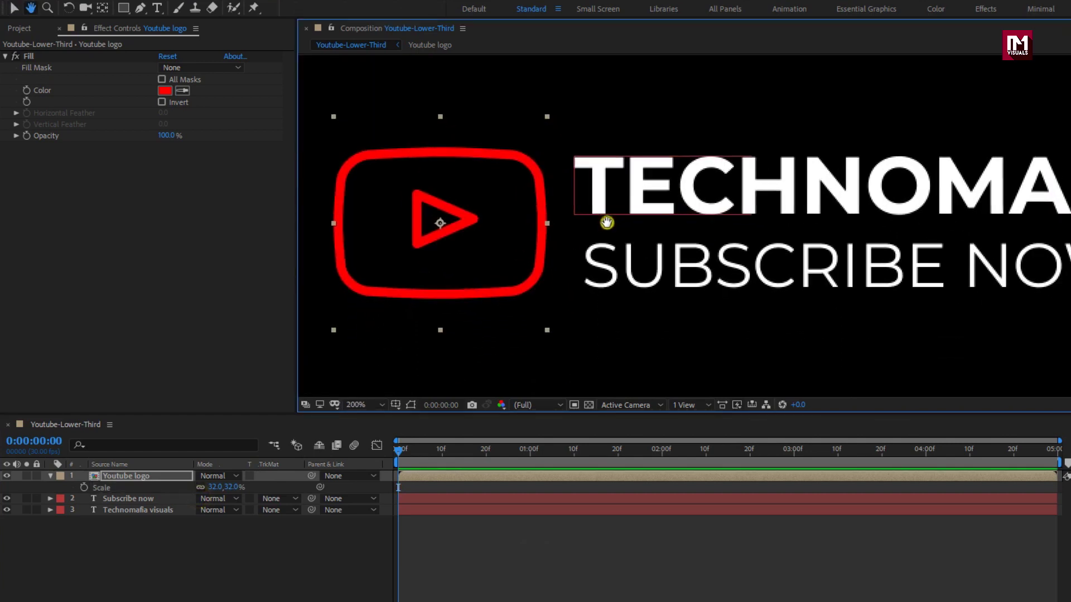
{"action": "left_click_drag", "start_coordinate": [377, 275], "coordinate": [324, 275]}
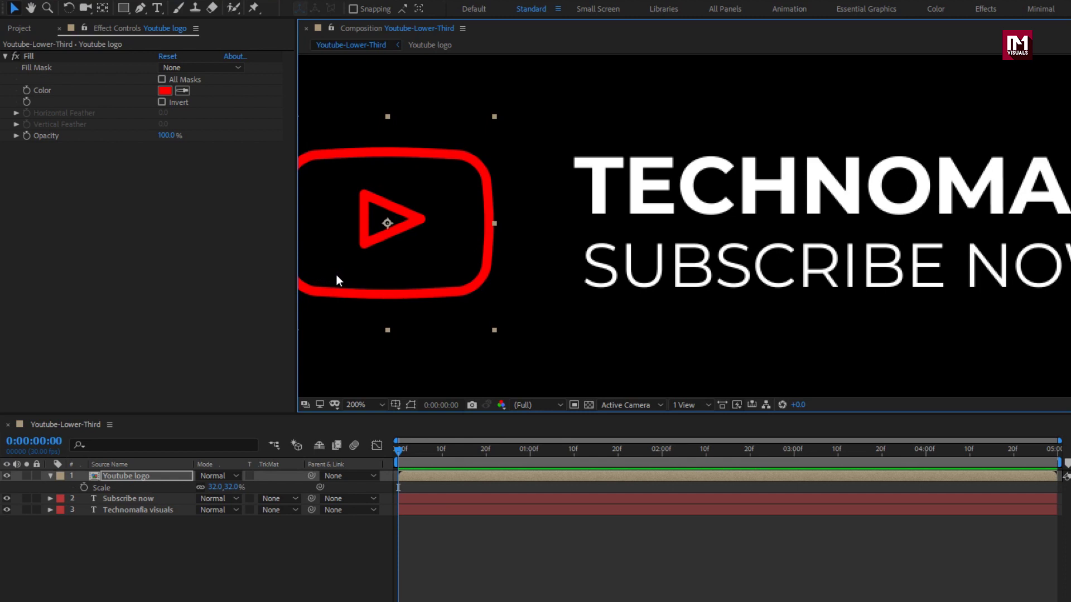
Change the logo's Fill colour to white (FFFFFF)
{"action": "left_click", "coordinate": [165, 91]}
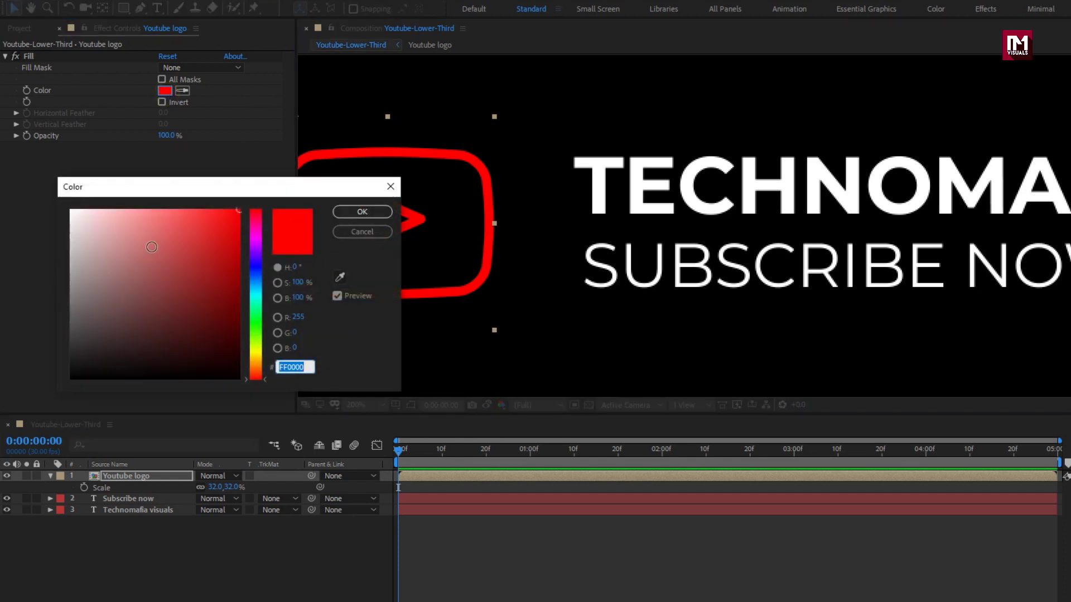
{"action": "type", "text": "FFFFFF"}
{"action": "left_click", "coordinate": [362, 212]}
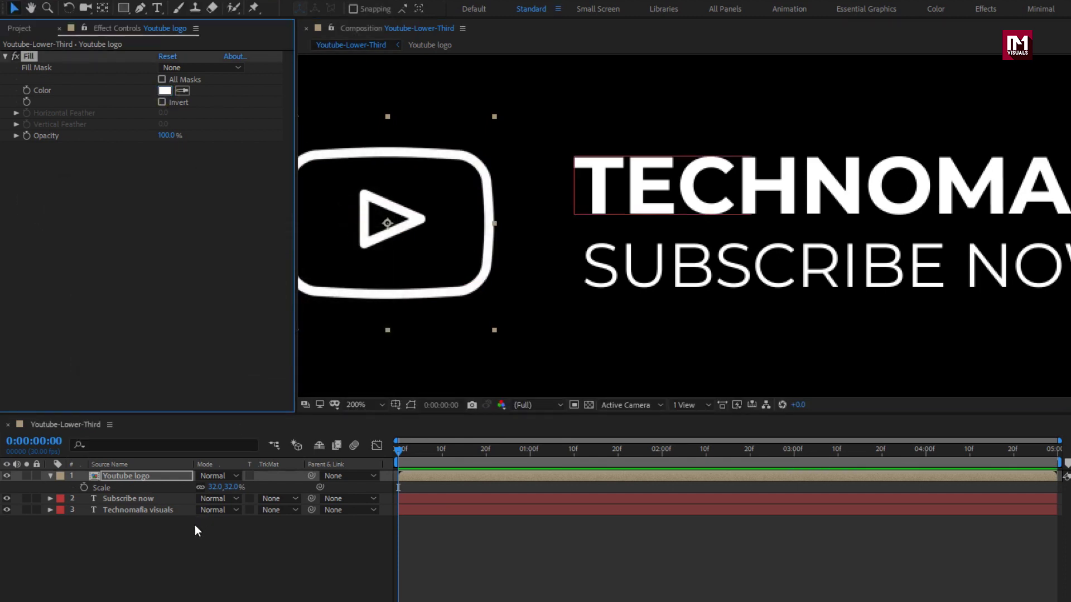
{"action": "left_click", "coordinate": [173, 548]}
{"action": "left_click", "coordinate": [51, 475]}
{"action": "left_click", "coordinate": [143, 534]}
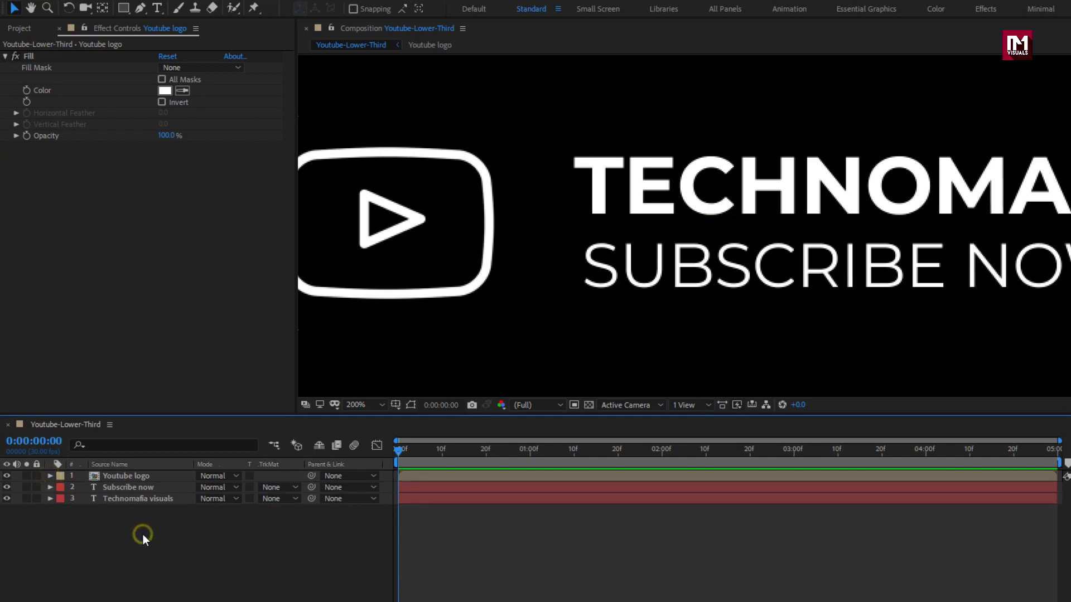
Set the Pen tool to no fill with a solid-colour stroke
{"action": "left_click", "coordinate": [140, 8]}
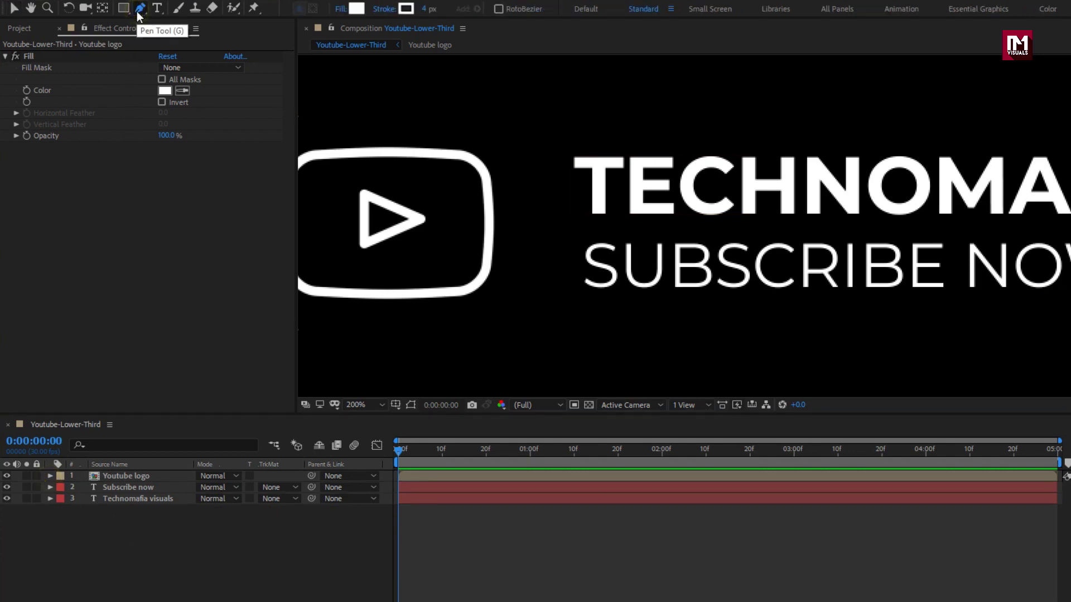
{"action": "left_click", "coordinate": [341, 9]}
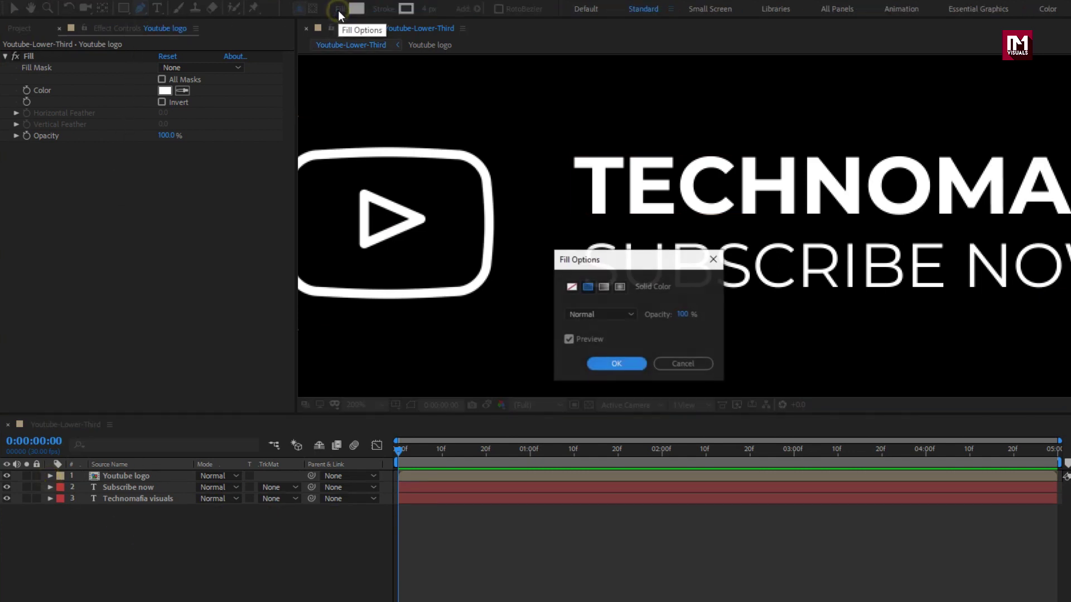
{"action": "left_click", "coordinate": [570, 287]}
{"action": "left_click", "coordinate": [596, 363]}
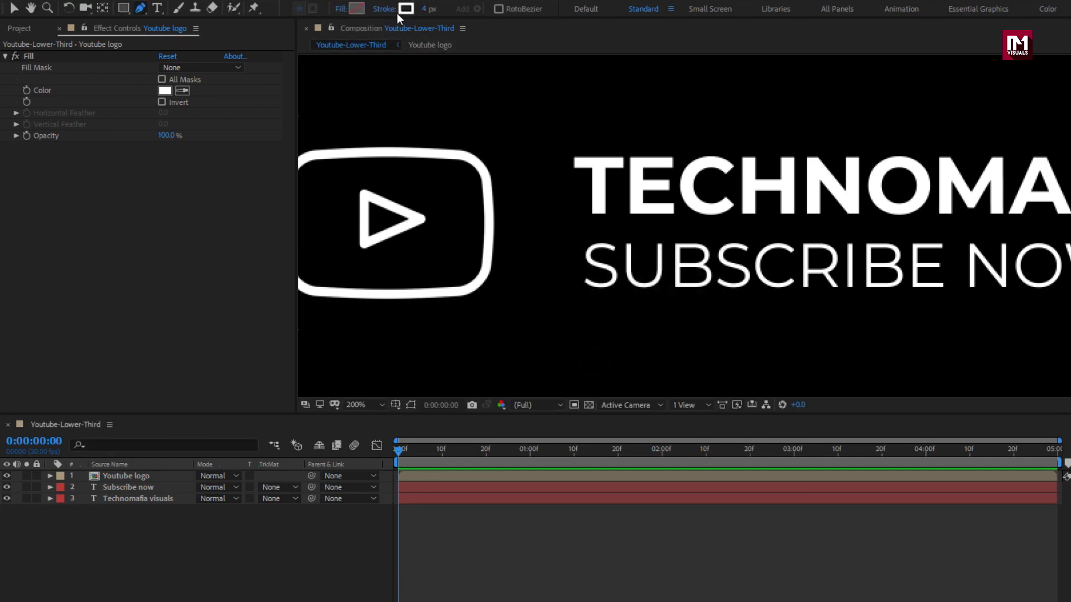
{"action": "left_click", "coordinate": [391, 10]}
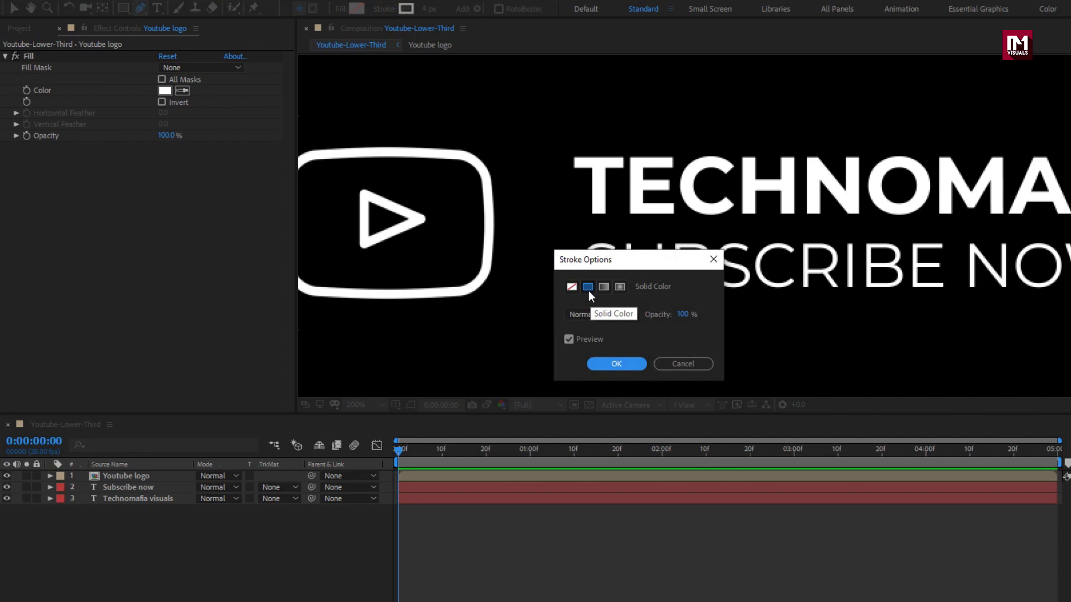
{"action": "left_click", "coordinate": [607, 363]}
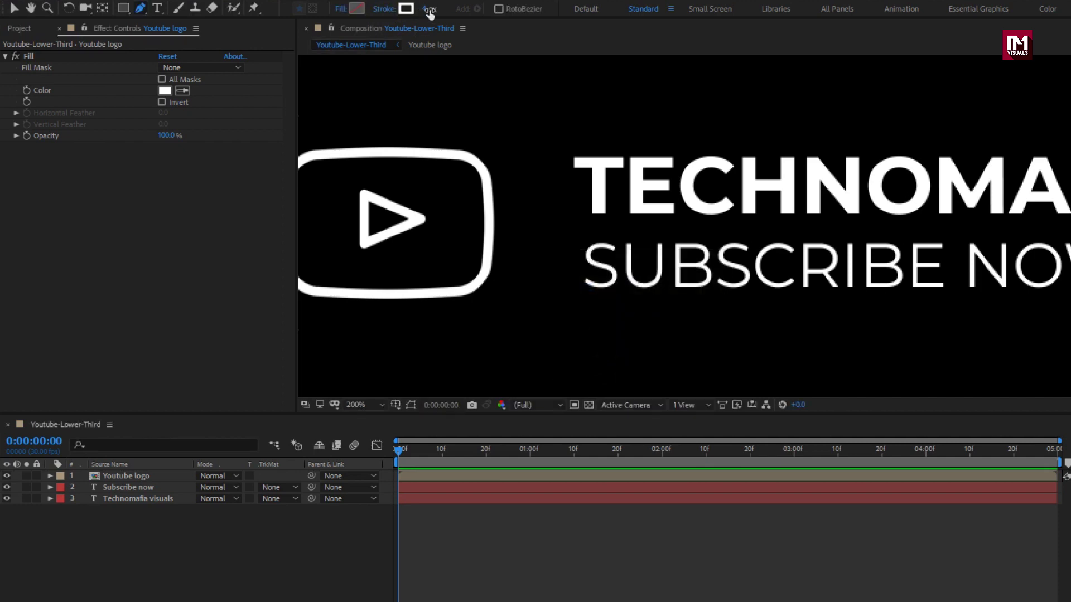
Draw a vertical line between logo and text with a 10 px stroke
{"action": "left_click", "coordinate": [541, 304]}
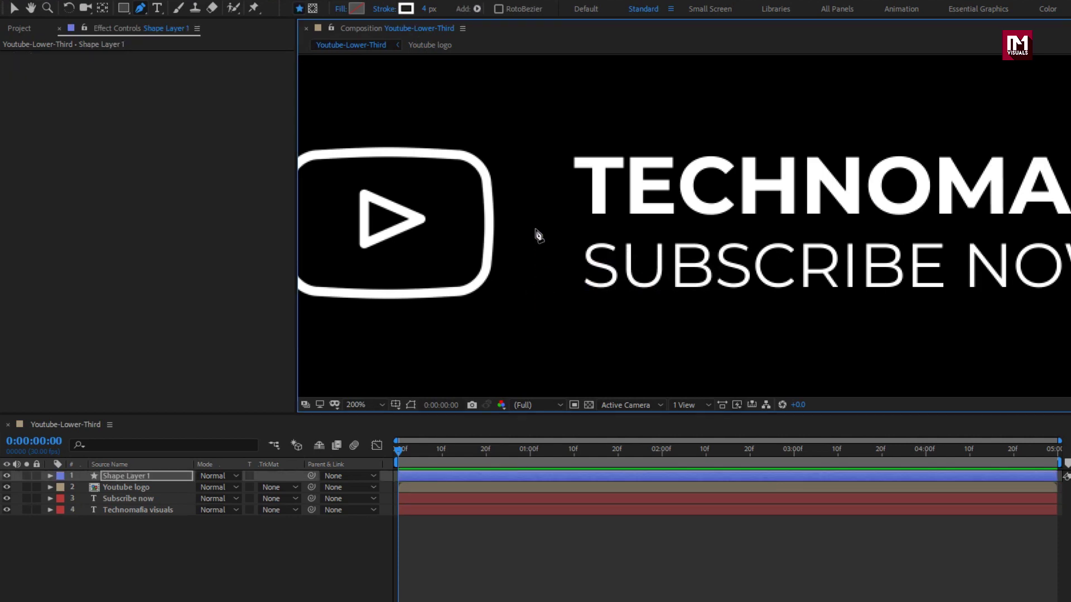
{"action": "left_click", "coordinate": [539, 155]}
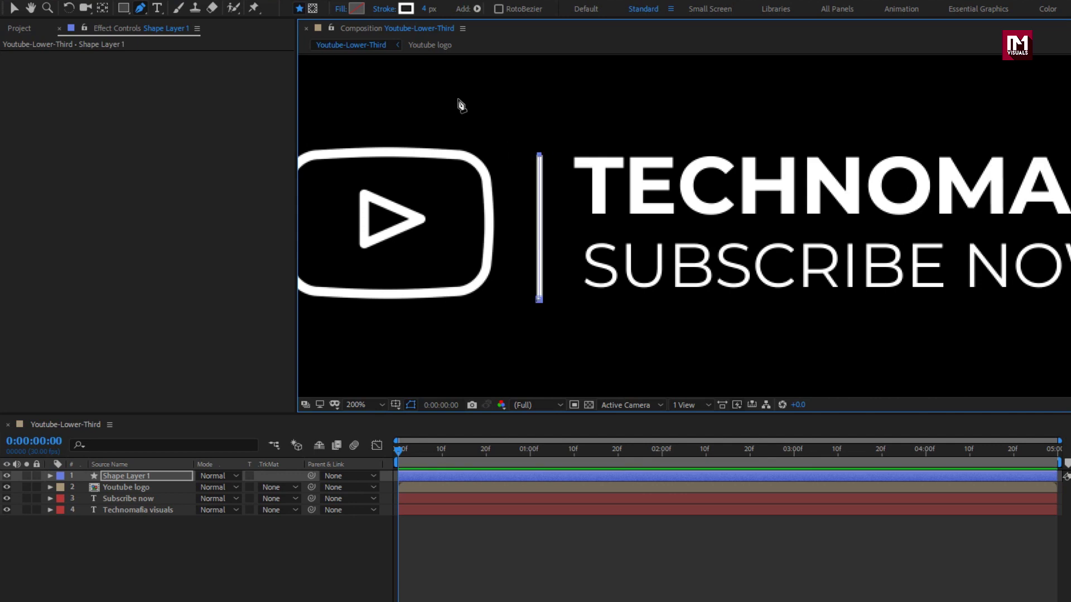
{"action": "left_click_drag", "start_coordinate": [429, 13], "coordinate": [431, 12]}
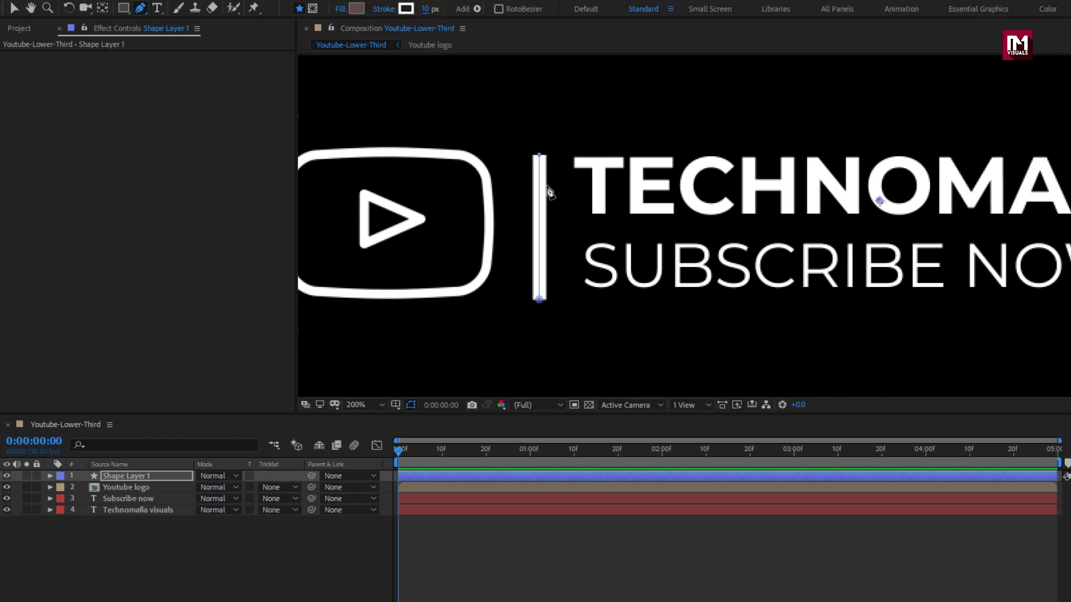
{"action": "key", "text": "v"}
{"action": "left_click_drag", "start_coordinate": [545, 195], "coordinate": [534, 195]}
{"action": "scroll", "coordinate": [554, 327], "scroll_direction": "down", "scroll_amount": 2}
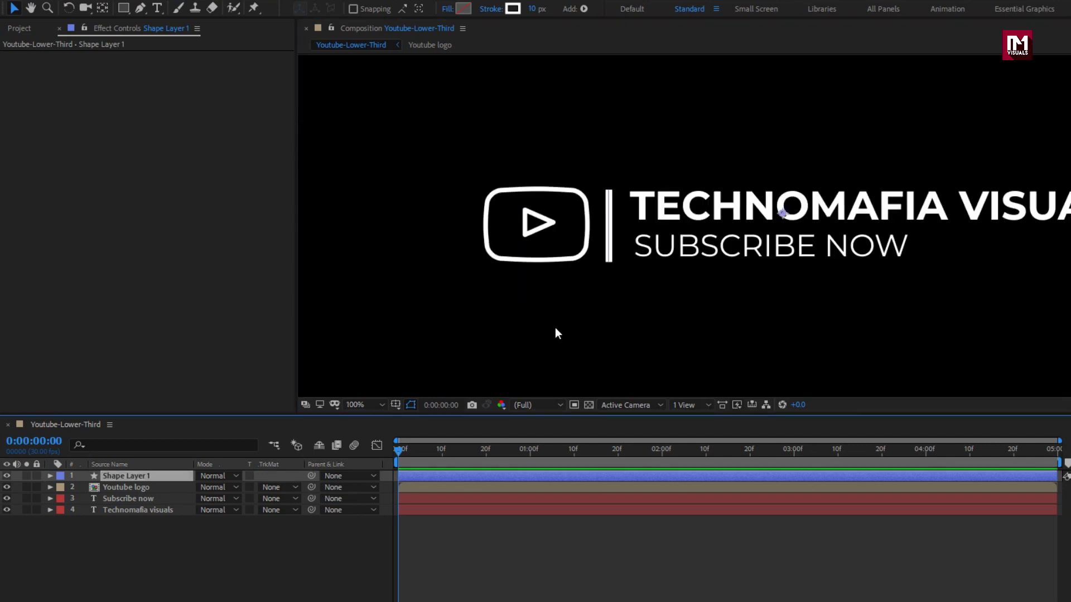
Add a new 1920×1080 black solid layer named 'Saber'
{"action": "scroll", "coordinate": [560, 329], "scroll_direction": "down", "scroll_amount": 2}
{"action": "left_click_drag", "start_coordinate": [577, 340], "coordinate": [569, 308]}
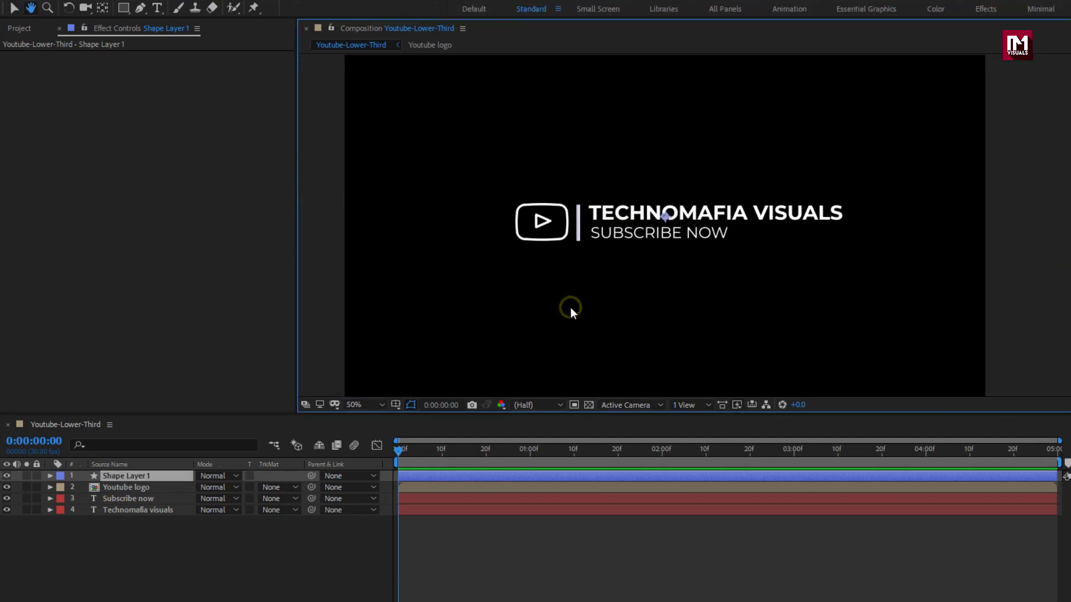
{"action": "right_click", "coordinate": [139, 527]}
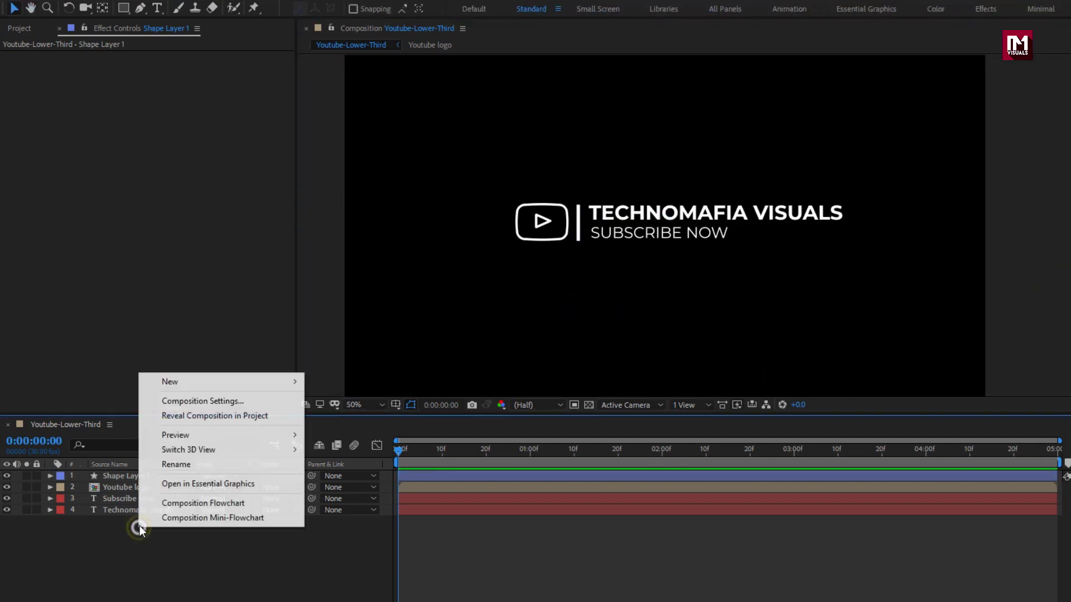
{"action": "mouse_move", "coordinate": [193, 381]}
{"action": "left_click", "coordinate": [357, 416]}
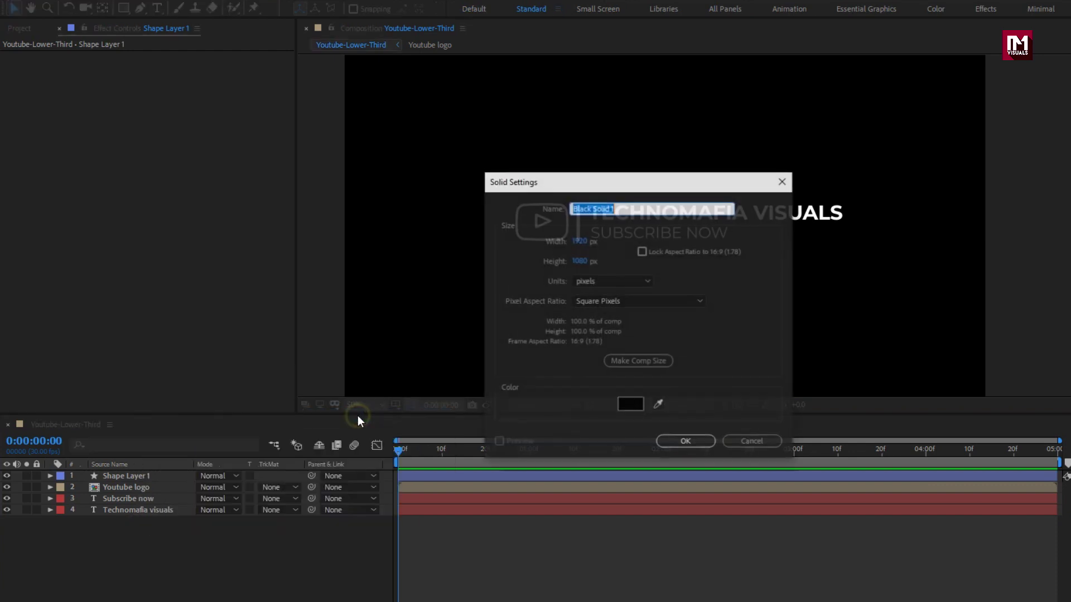
{"action": "type", "text": "Saber"}
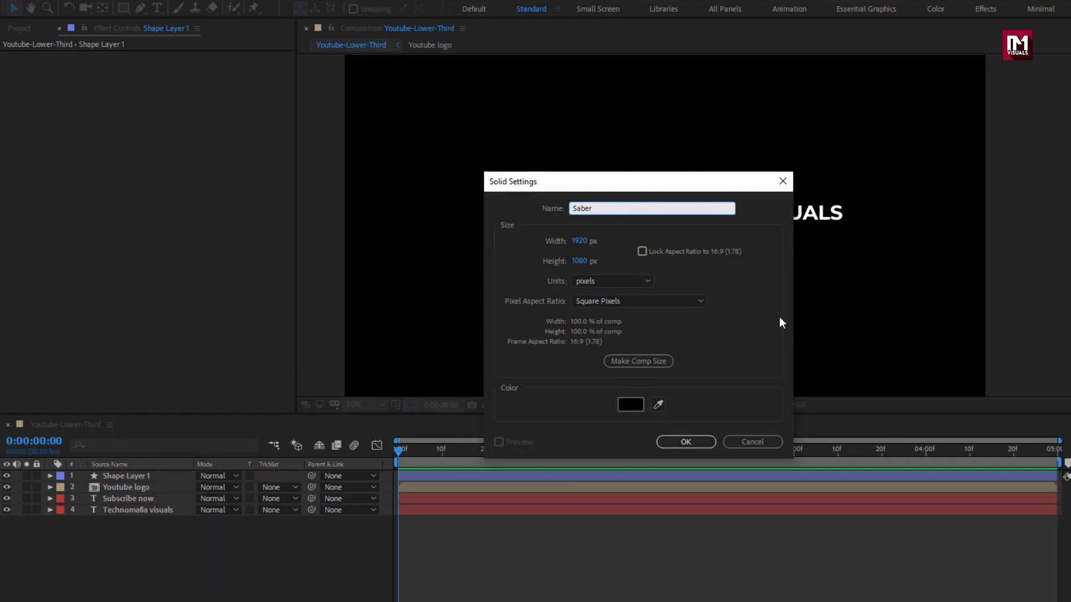
{"action": "left_click", "coordinate": [686, 442]}
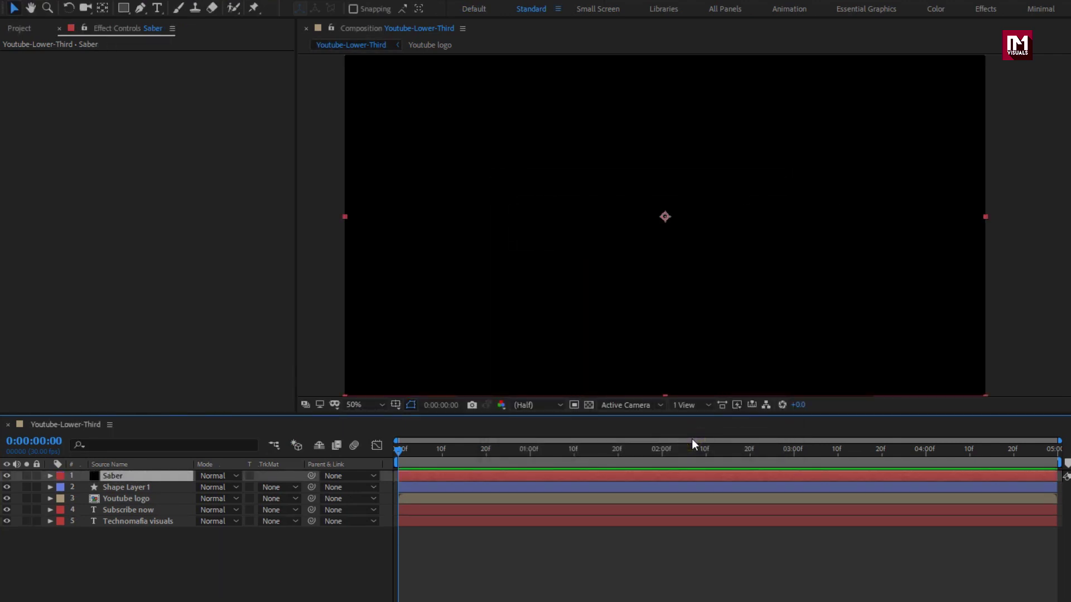
Apply the Saber effect to the solid and set Composite Settings to Transparent
{"action": "left_click", "coordinate": [140, 6]}
{"action": "mouse_move", "coordinate": [196, 425]}
{"action": "left_click_drag", "start_coordinate": [335, 432], "coordinate": [333, 427]}
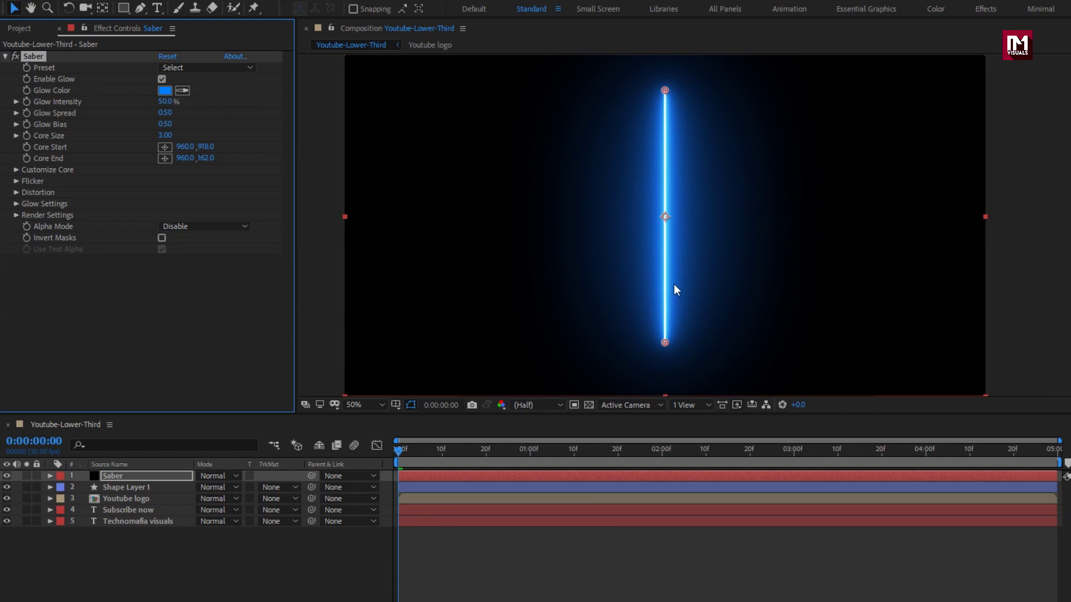
{"action": "left_click", "coordinate": [17, 216]}
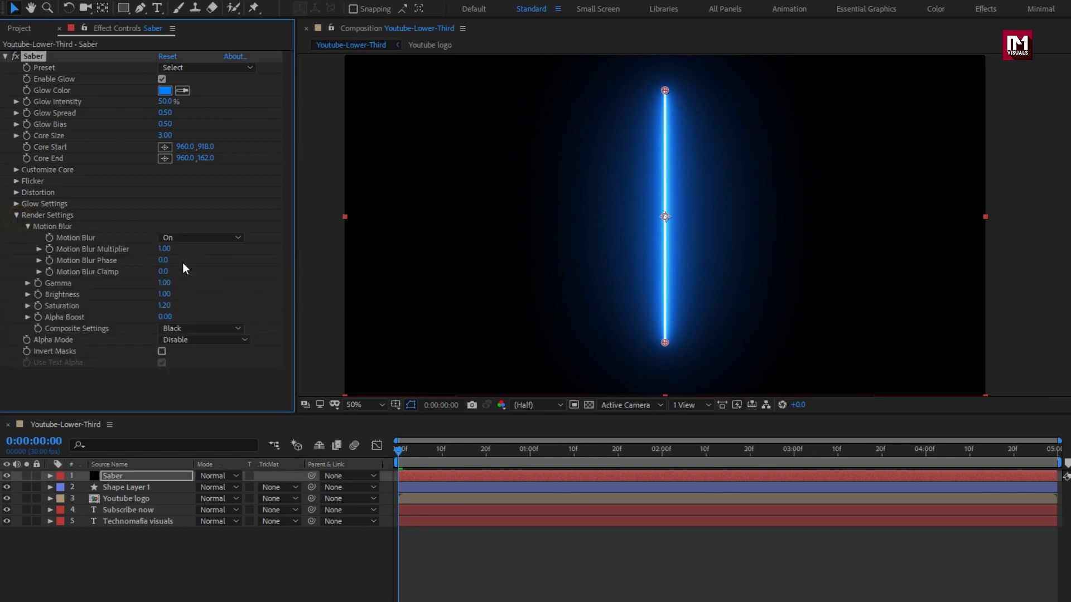
{"action": "left_click", "coordinate": [197, 329]}
{"action": "left_click", "coordinate": [195, 341]}
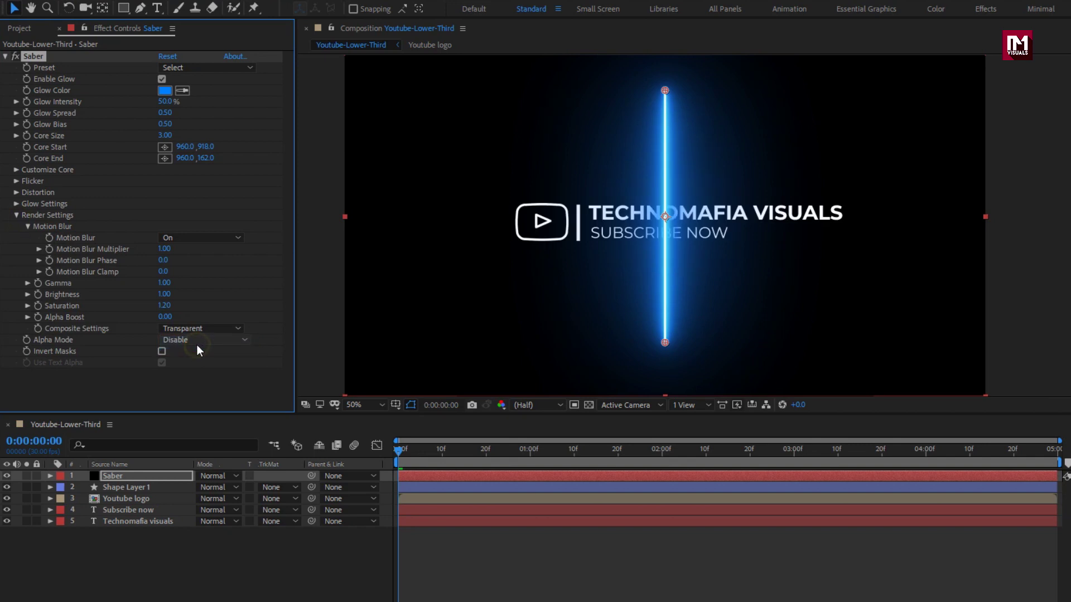
{"action": "key", "text": "period"}
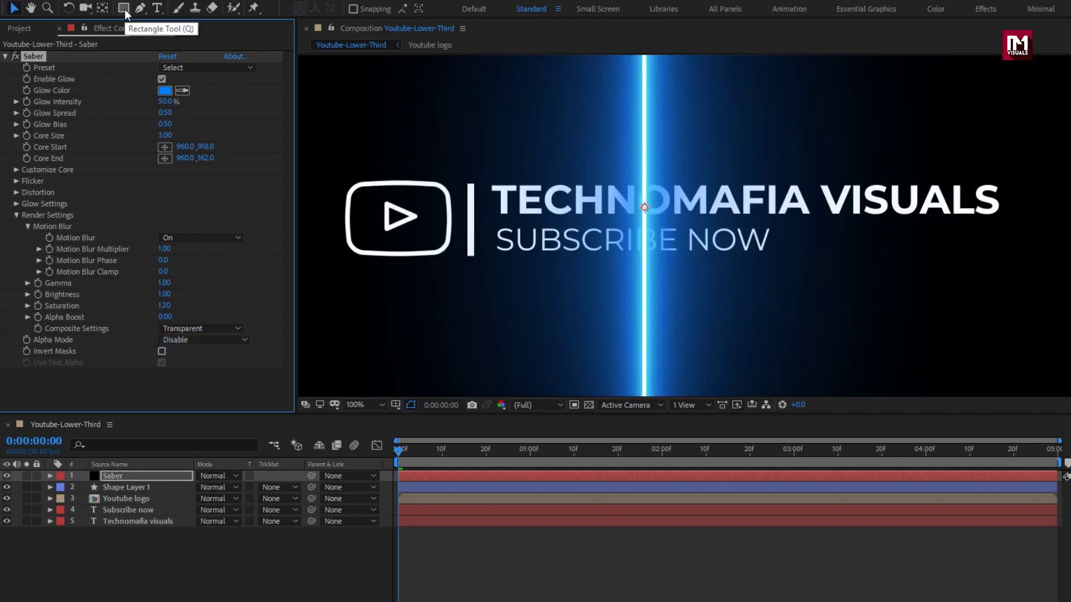
Draw a rounded-rectangle mask on the Saber layer framing the YouTube logo and text
{"action": "left_click_drag", "start_coordinate": [123, 9], "coordinate": [222, 22]}
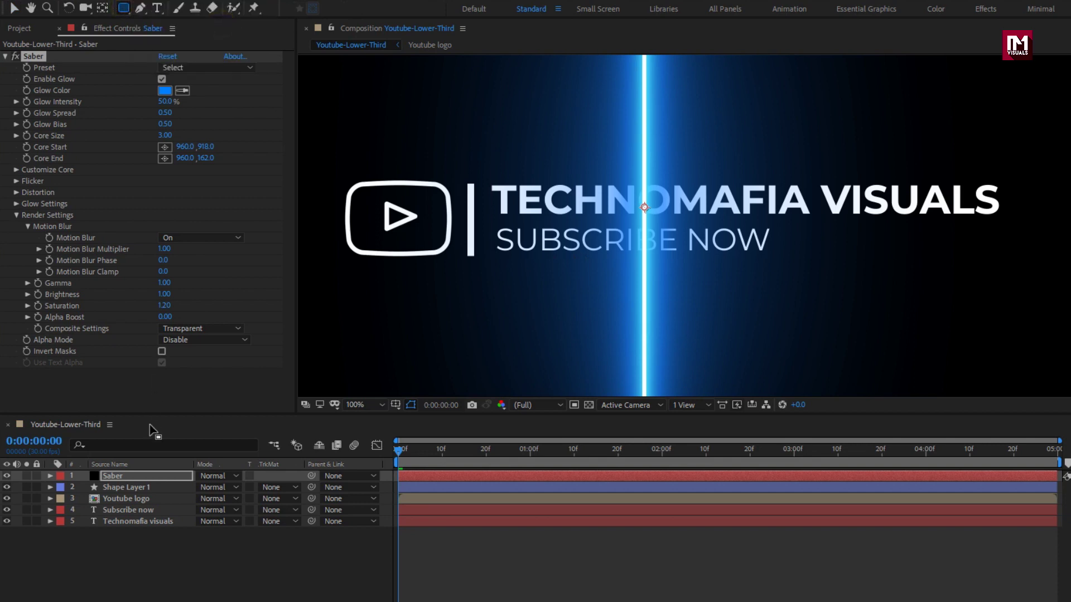
{"action": "left_click", "coordinate": [146, 478]}
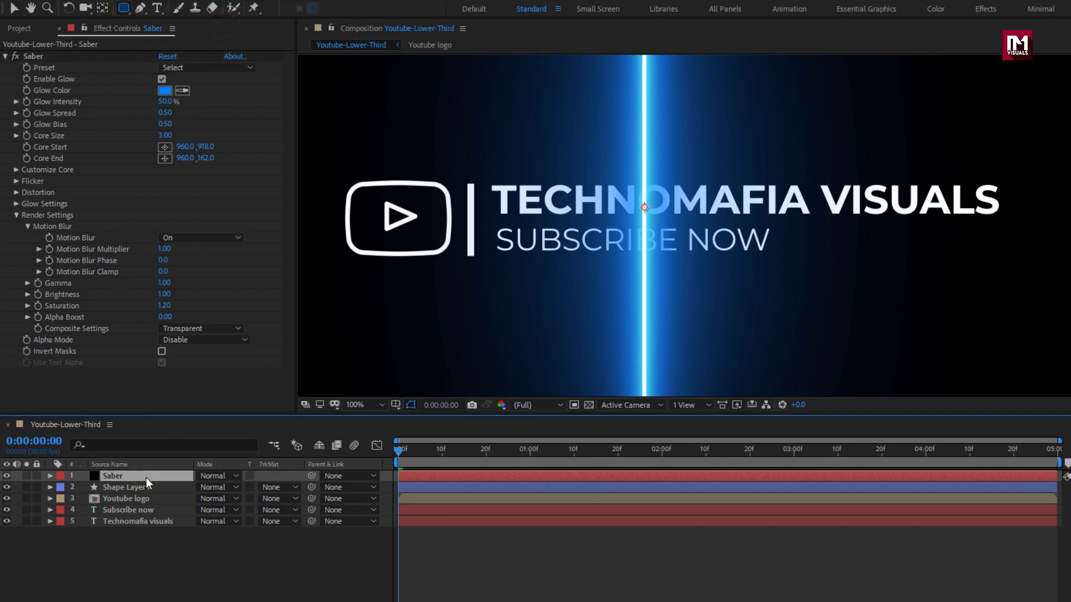
{"action": "left_click_drag", "start_coordinate": [1026, 154], "coordinate": [317, 278]}
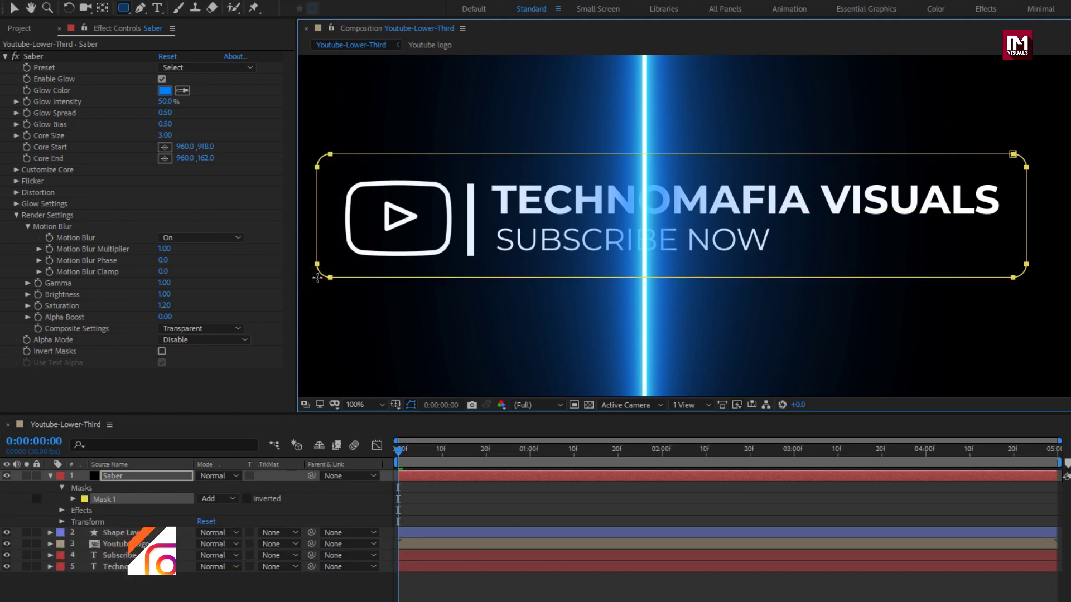
Set Saber's Customize Core > Core Type to Layer Masks so the glow follows the mask
{"action": "left_click", "coordinate": [19, 169]}
{"action": "left_click", "coordinate": [181, 181]}
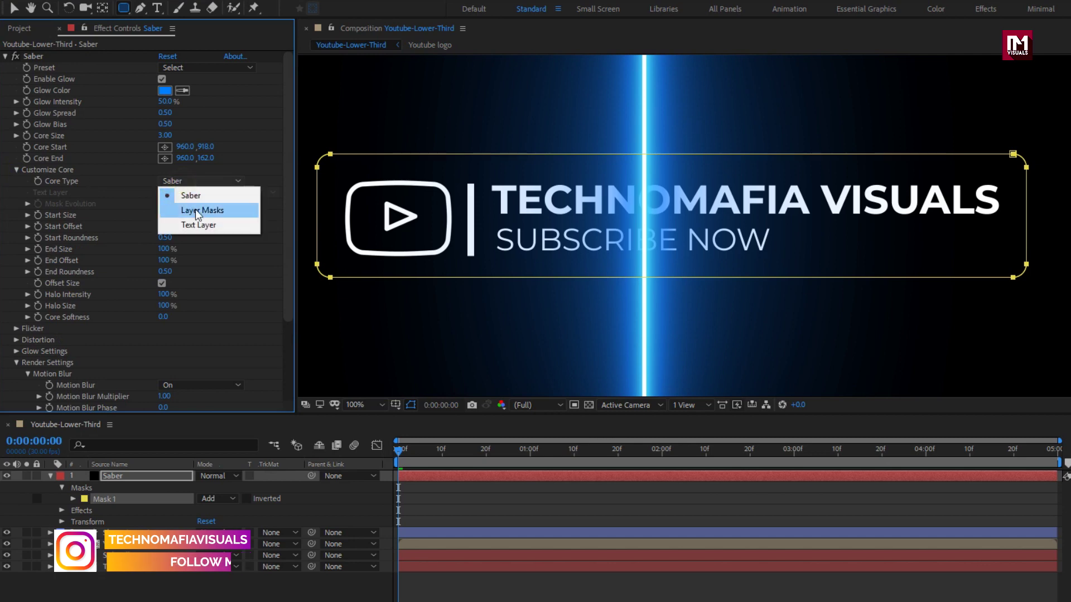
{"action": "left_click", "coordinate": [210, 210]}
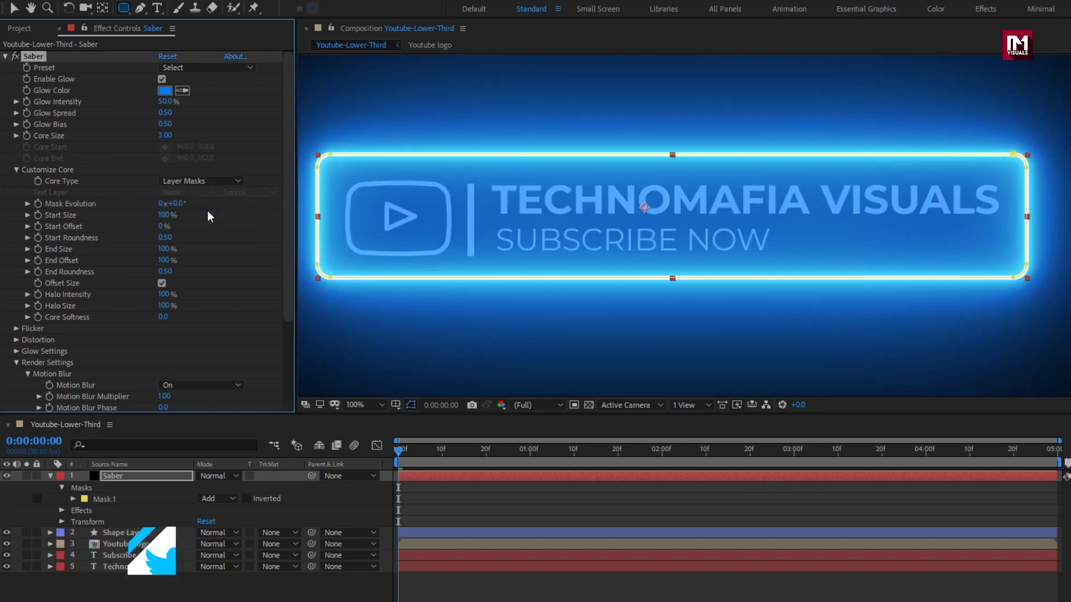
{"action": "key", "text": "comma"}
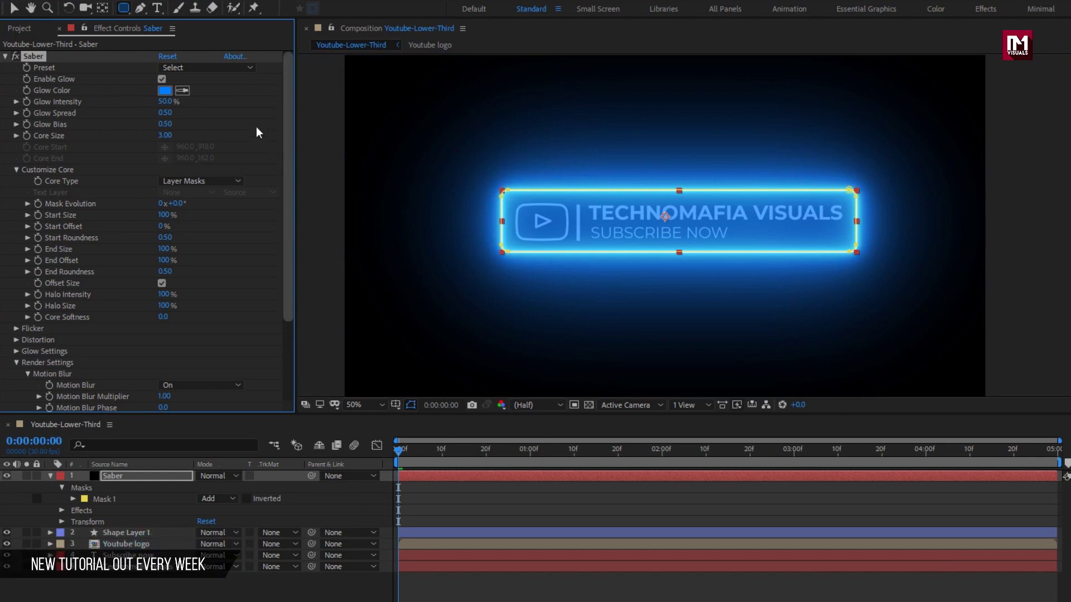
{"action": "left_click", "coordinate": [216, 69]}
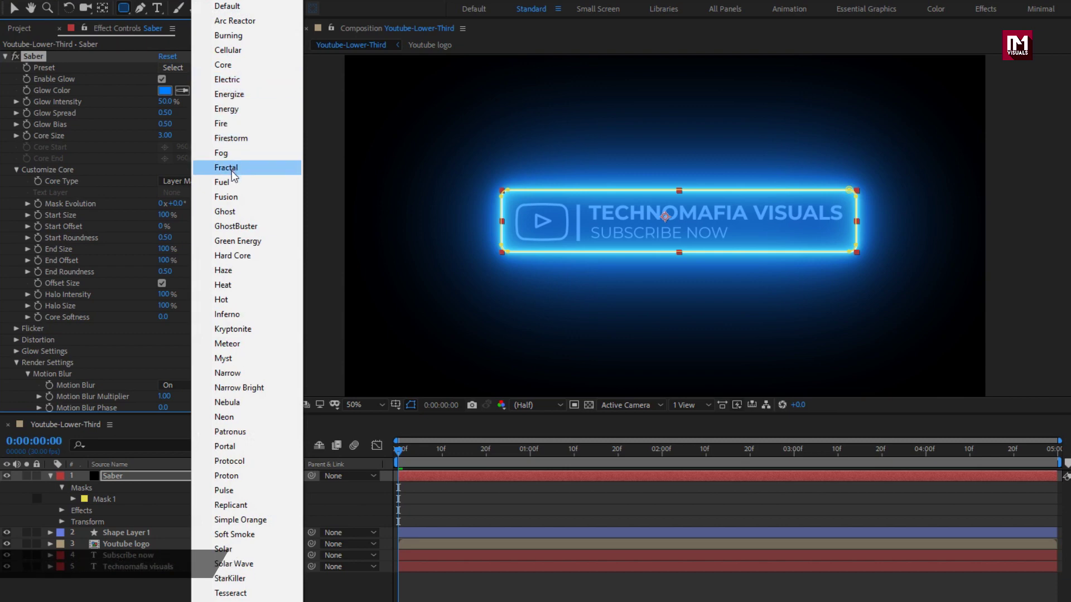
Try the Fusion and Fire Saber presets, then settle on the yellow Energize preset
{"action": "left_click", "coordinate": [230, 197]}
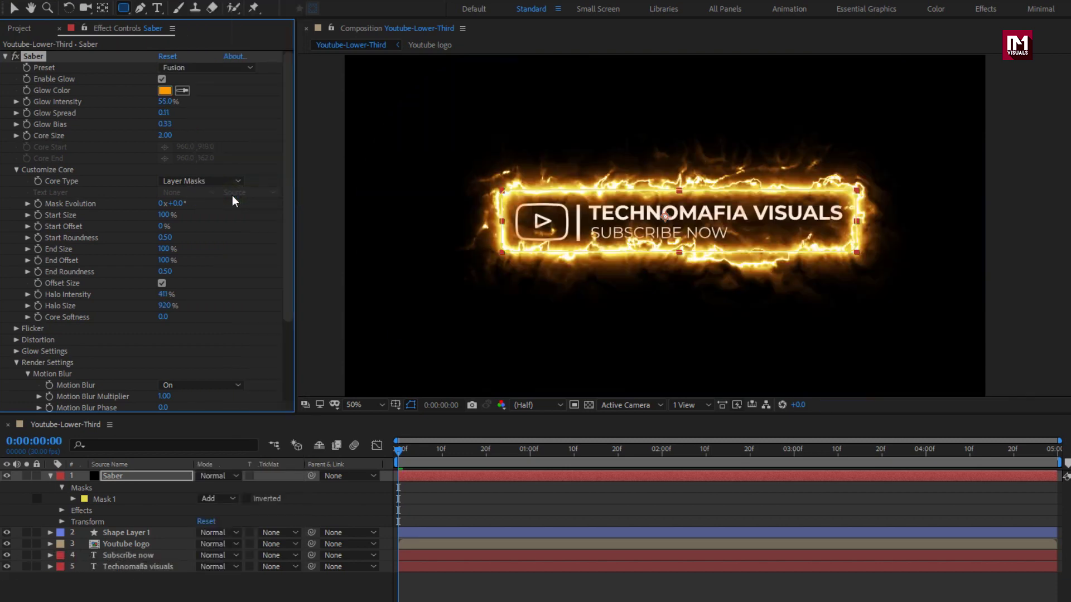
{"action": "left_click", "coordinate": [190, 68]}
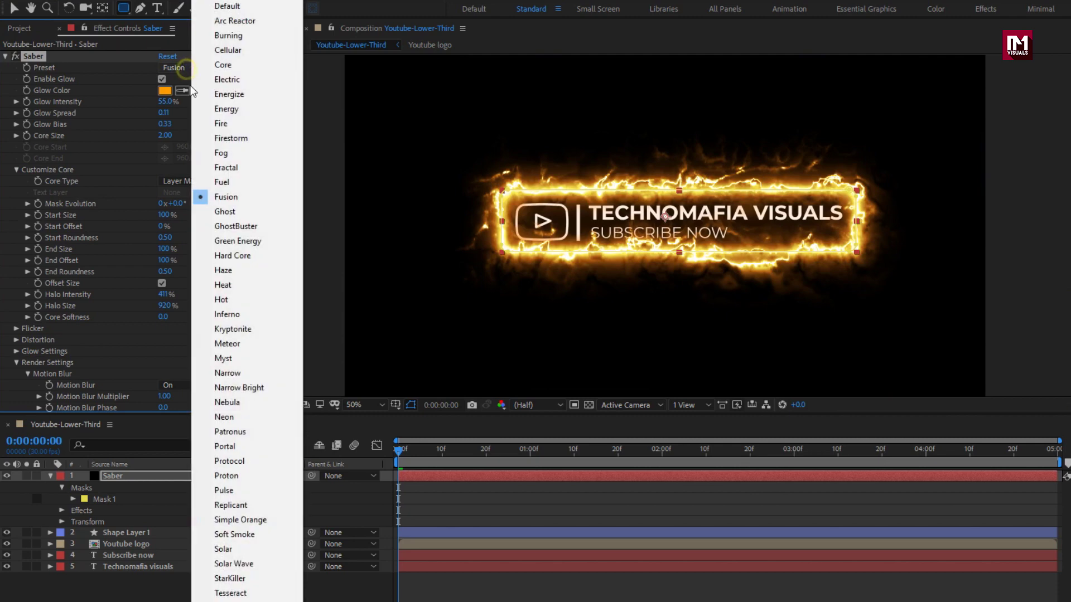
{"action": "left_click", "coordinate": [200, 117]}
{"action": "left_click", "coordinate": [188, 70]}
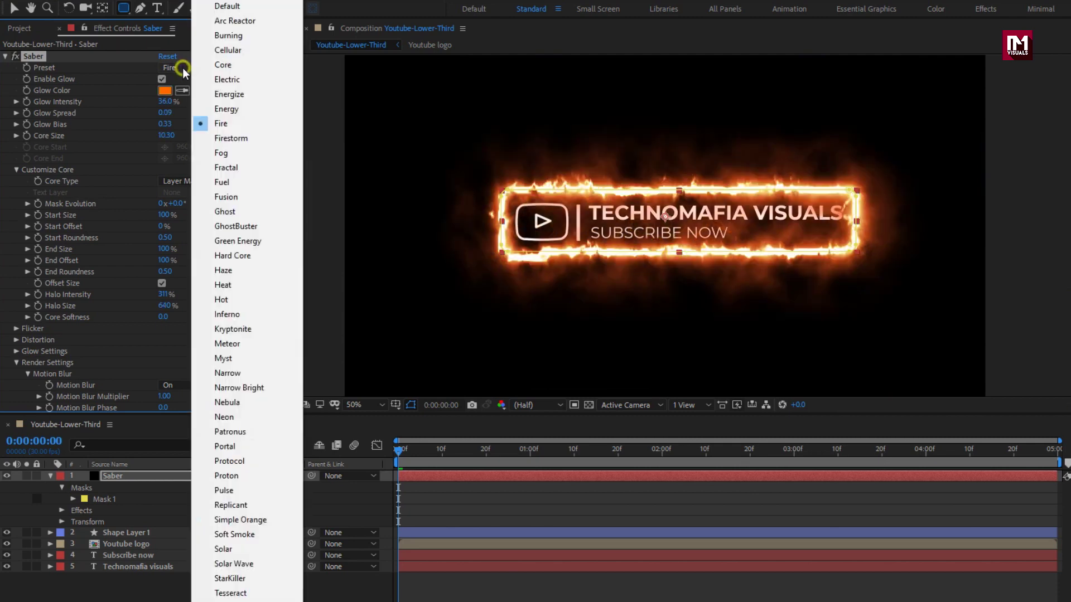
{"action": "left_click", "coordinate": [214, 93]}
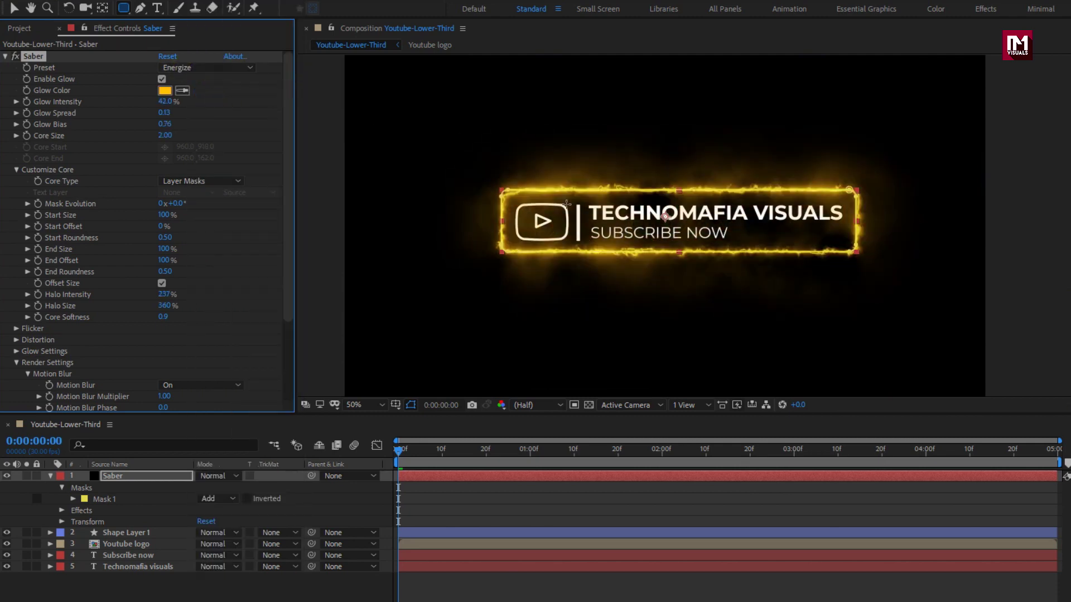
{"action": "key", "text": "slash"}
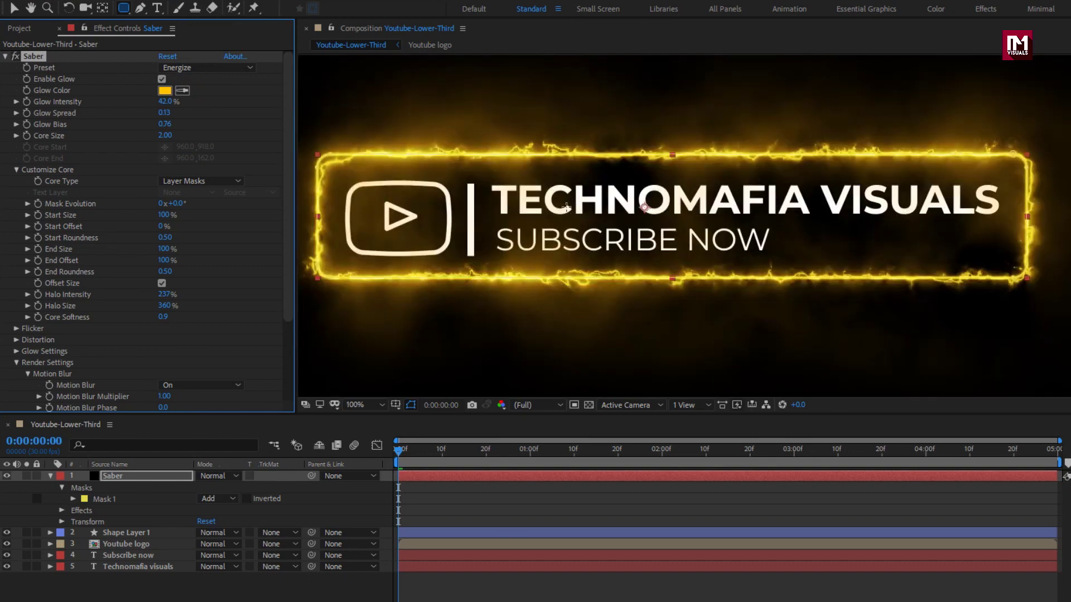
{"action": "left_click_drag", "start_coordinate": [401, 456], "coordinate": [420, 454]}
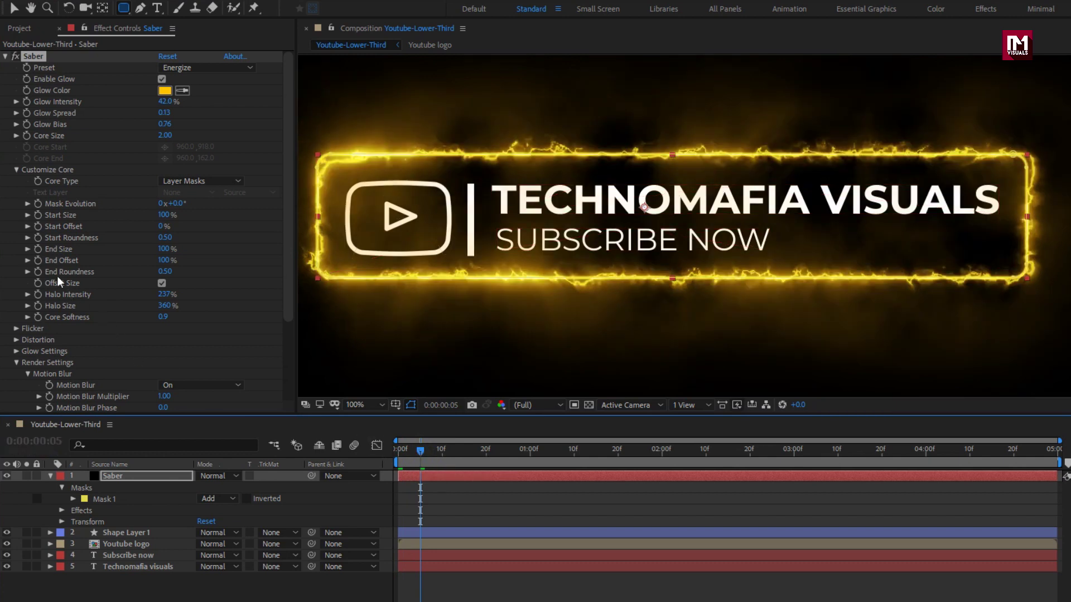
Keyframe Saber's End Offset from 0% at frame 5 to 100% at one second
{"action": "left_click", "coordinate": [37, 261]}
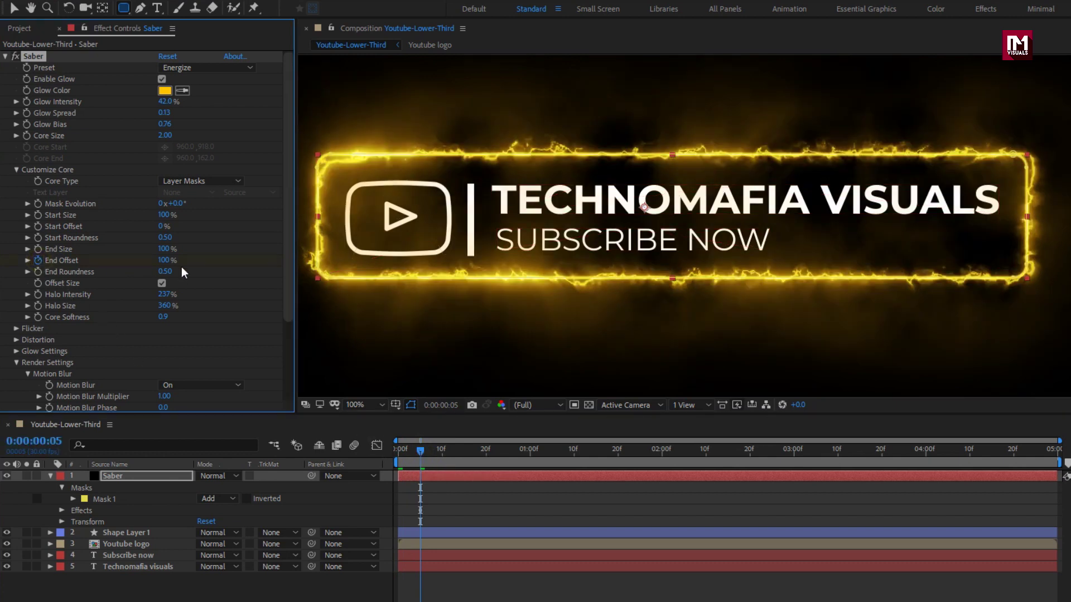
{"action": "left_click_drag", "start_coordinate": [165, 262], "coordinate": [79, 267]}
{"action": "left_click_drag", "start_coordinate": [450, 453], "coordinate": [531, 451]}
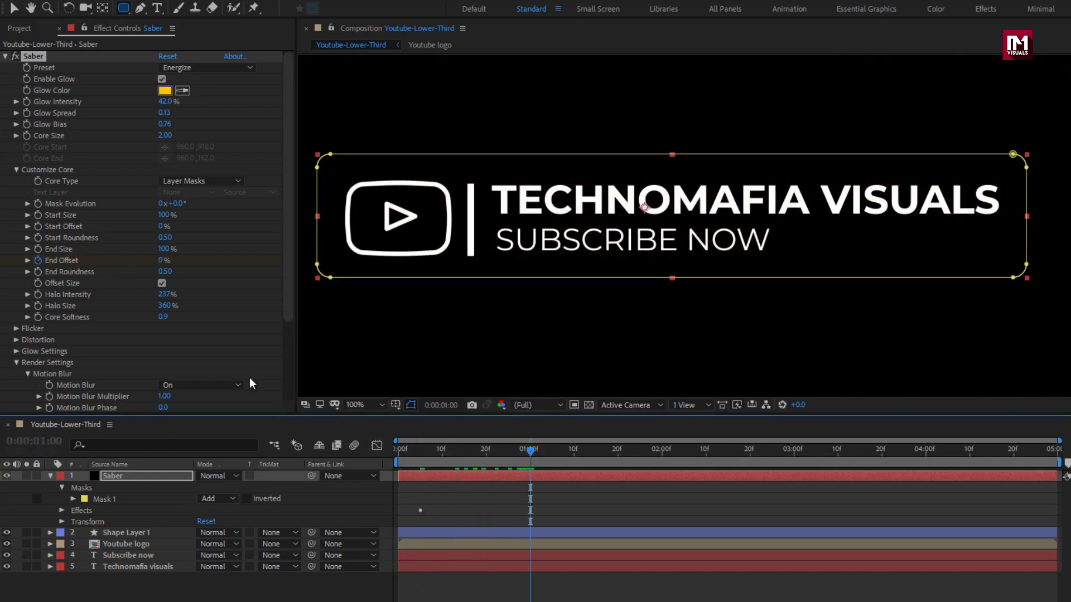
{"action": "left_click_drag", "start_coordinate": [161, 261], "coordinate": [243, 272]}
Apply Easy Ease to the one-second End Offset keyframe and Easy Ease In to the first
{"action": "key", "text": "u"}
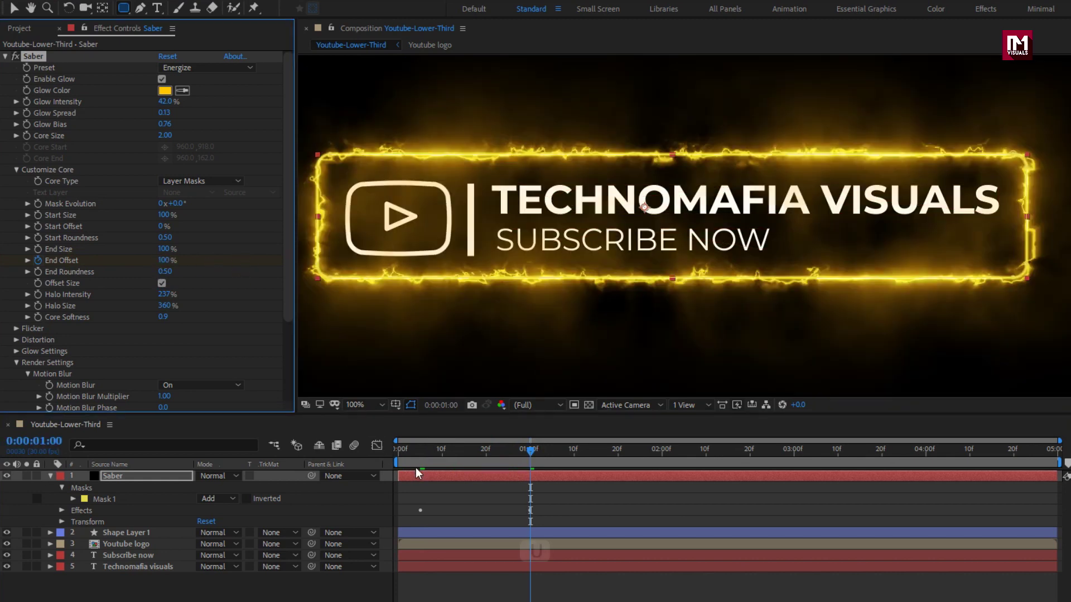
{"action": "left_click", "coordinate": [160, 477]}
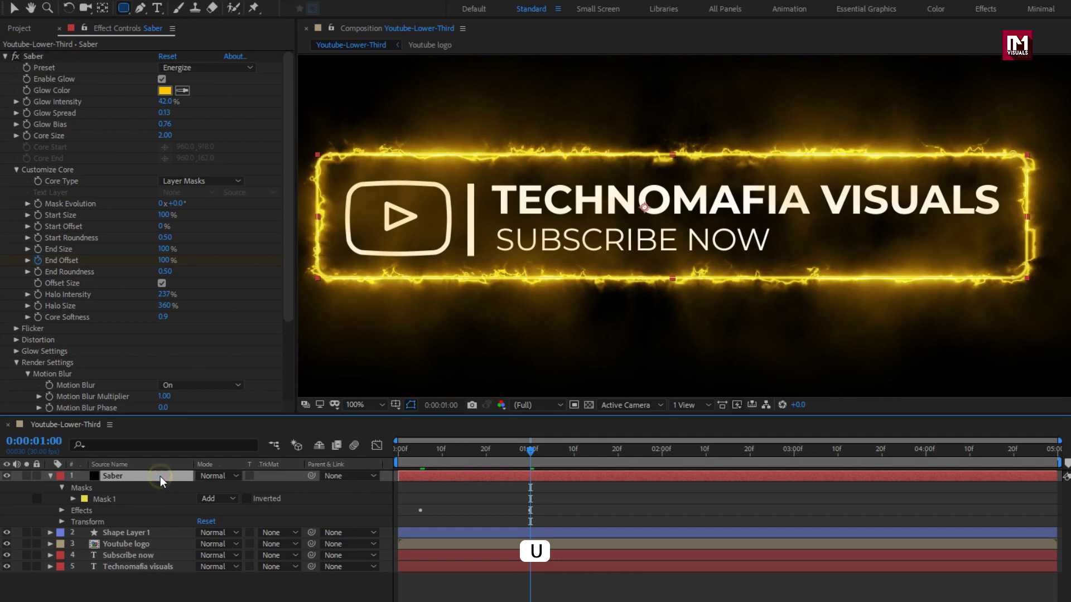
{"action": "key", "text": "u"}
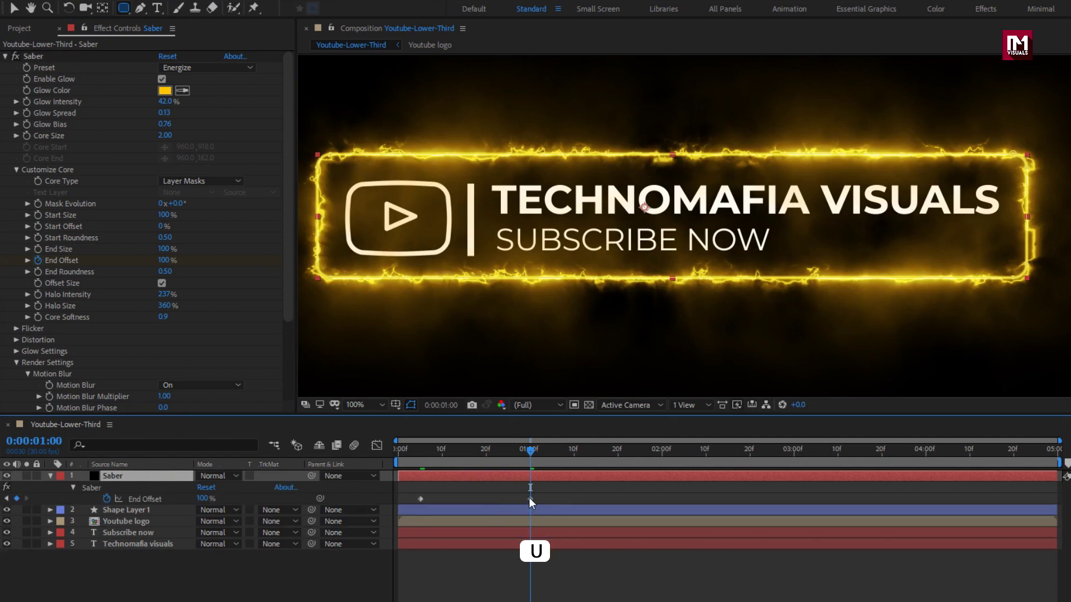
{"action": "right_click", "coordinate": [530, 499]}
{"action": "mouse_move", "coordinate": [595, 488]}
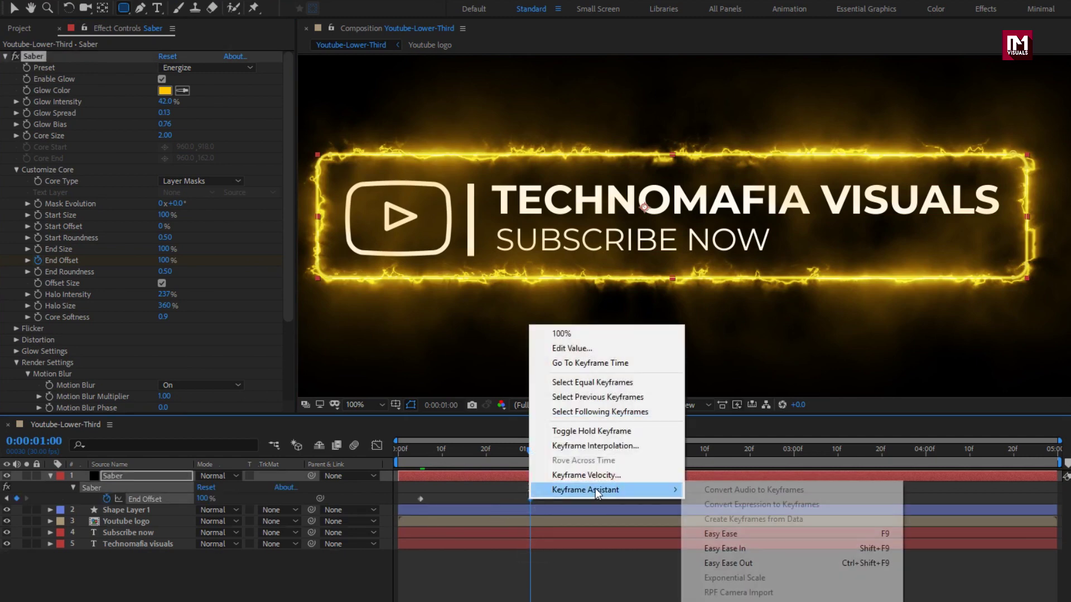
{"action": "left_click", "coordinate": [707, 533]}
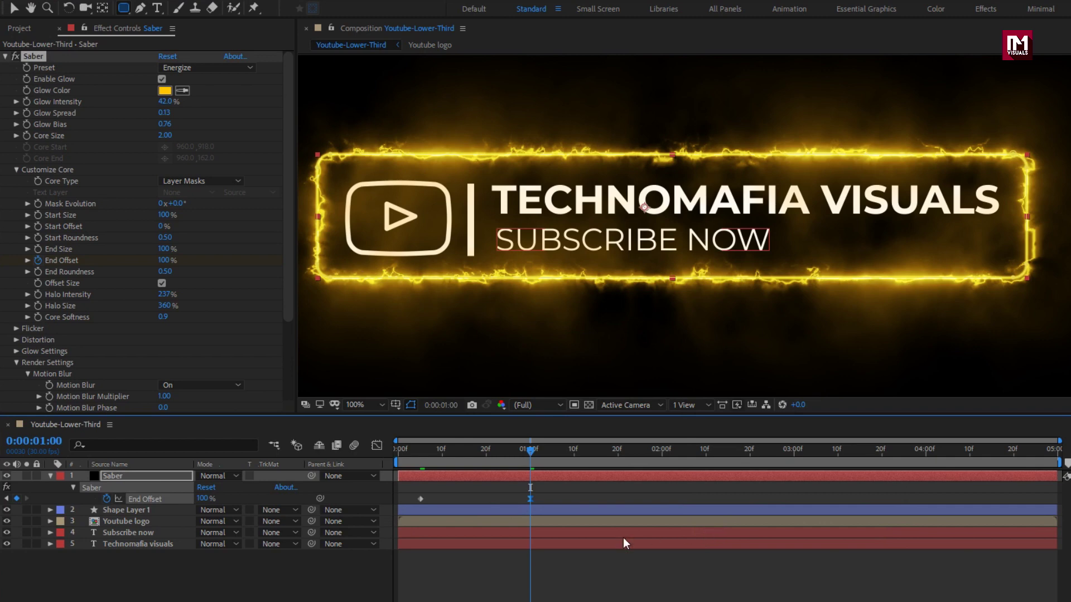
{"action": "right_click", "coordinate": [420, 499]}
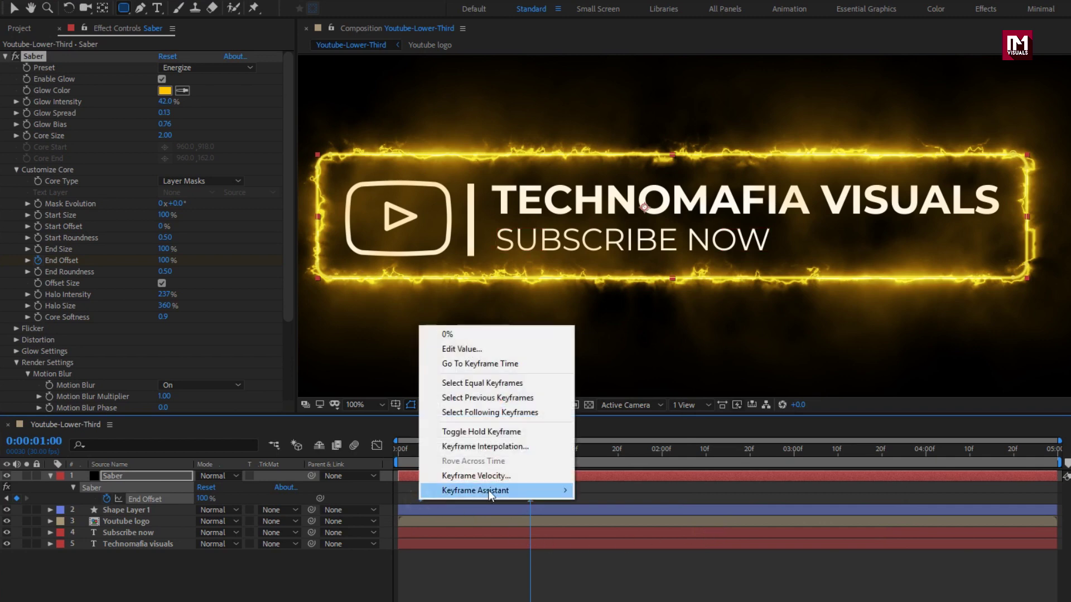
{"action": "mouse_move", "coordinate": [487, 490]}
{"action": "left_click", "coordinate": [616, 550]}
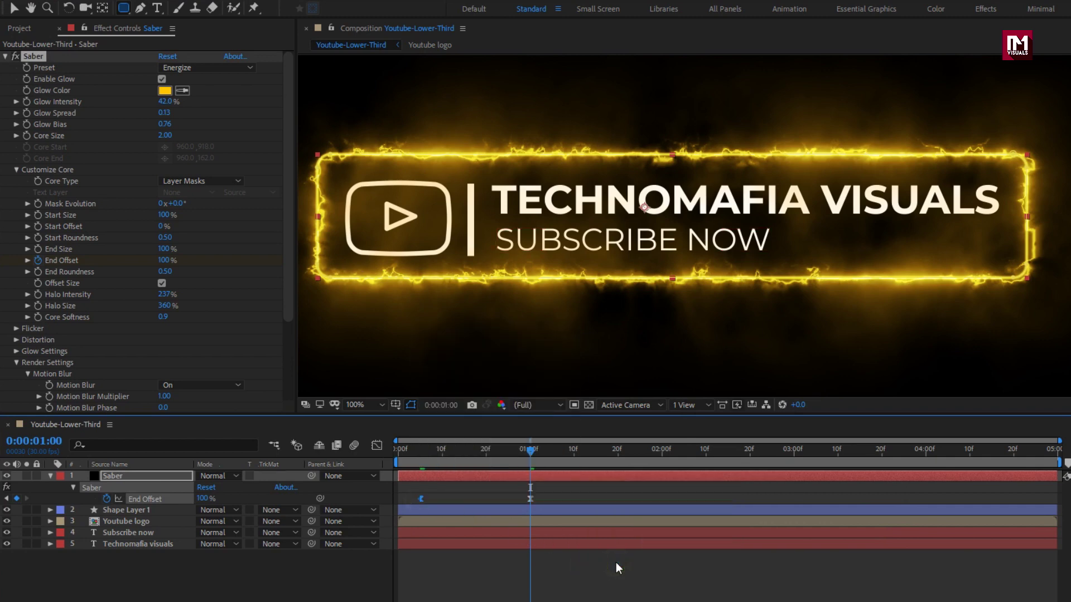
Preview the border drawing itself from the start of the timeline
{"action": "left_click_drag", "start_coordinate": [422, 456], "coordinate": [385, 461]}
{"action": "left_click", "coordinate": [394, 454]}
{"action": "key", "text": "space"}
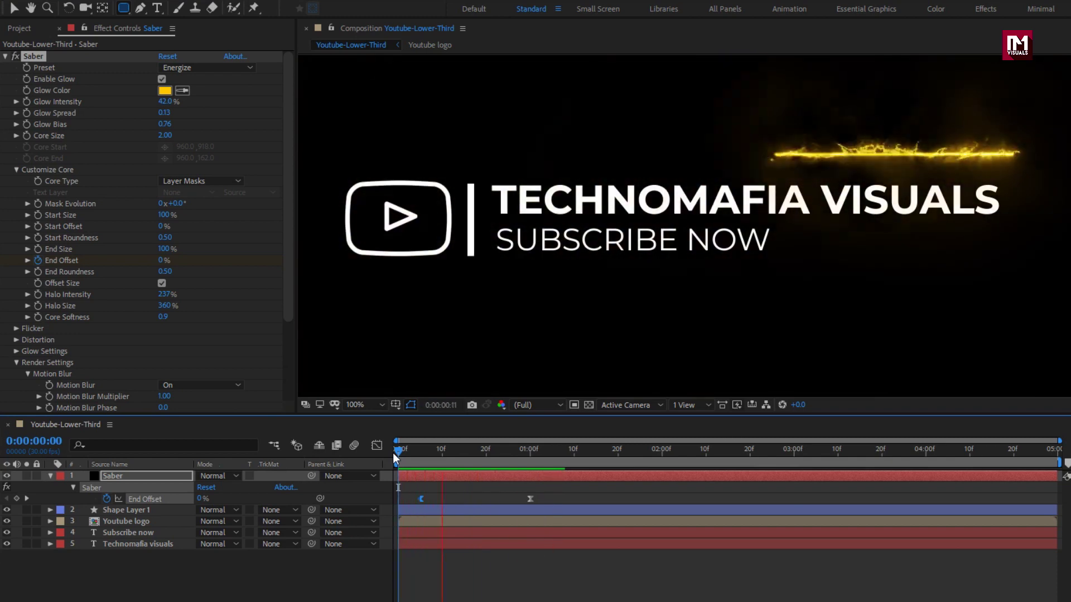
{"action": "key", "text": "space"}
{"action": "left_click", "coordinate": [528, 455]}
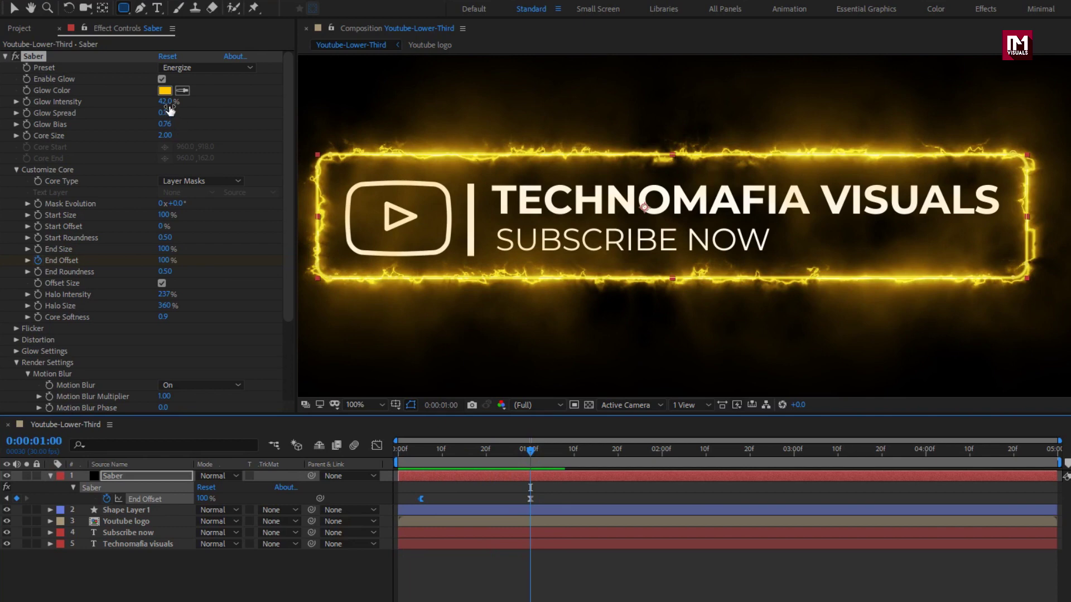
Lower Saber's Glow Intensity from 42% to 30% and collapse the Saber layer
{"action": "left_click_drag", "start_coordinate": [166, 103], "coordinate": [155, 107]}
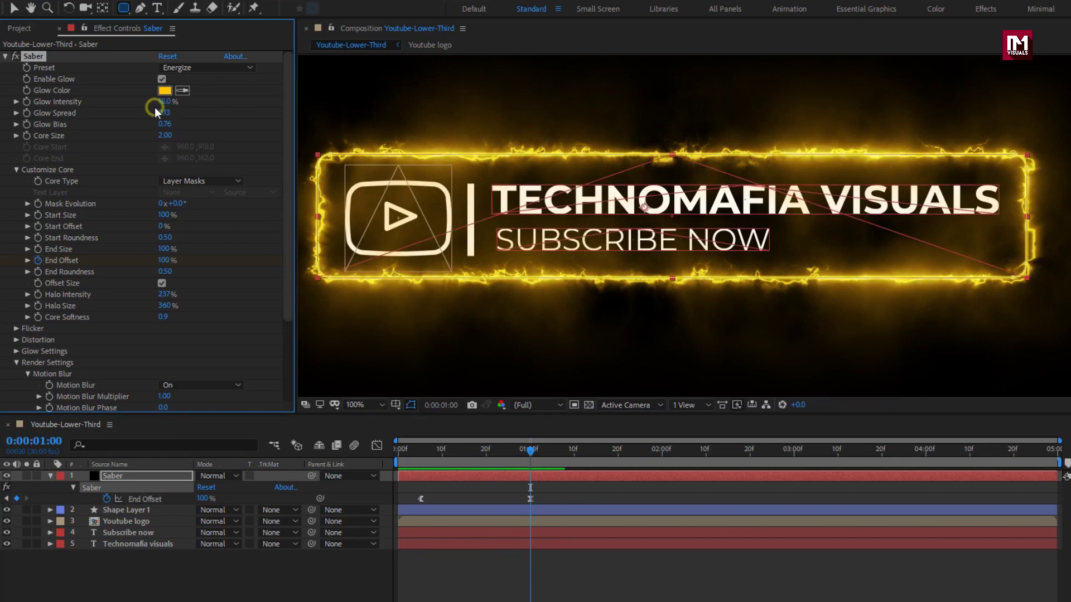
{"action": "left_click", "coordinate": [156, 105]}
{"action": "type", "text": "30"}
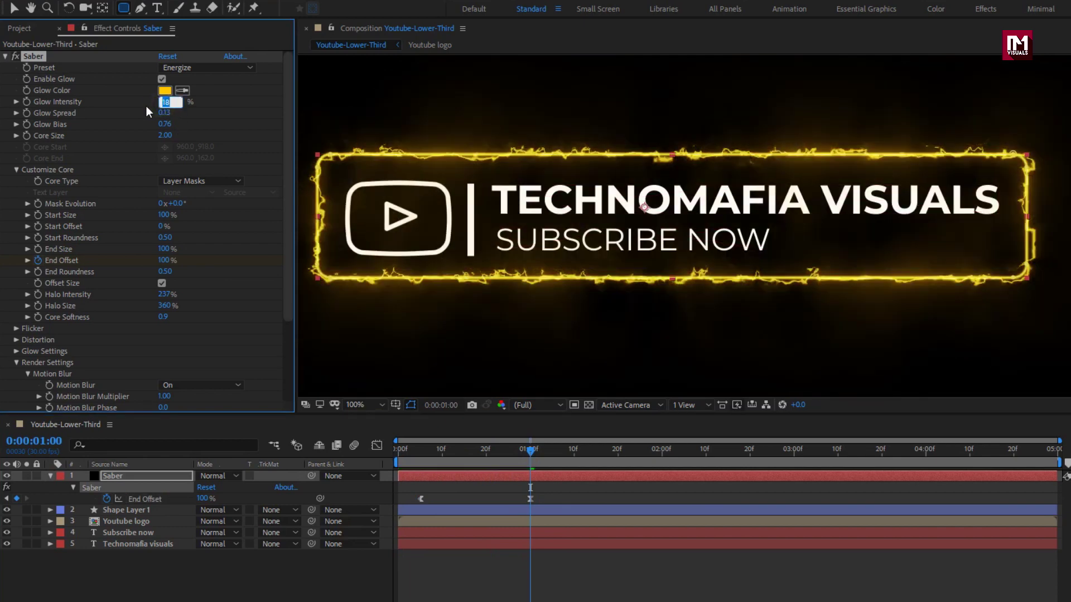
{"action": "key", "text": "Return"}
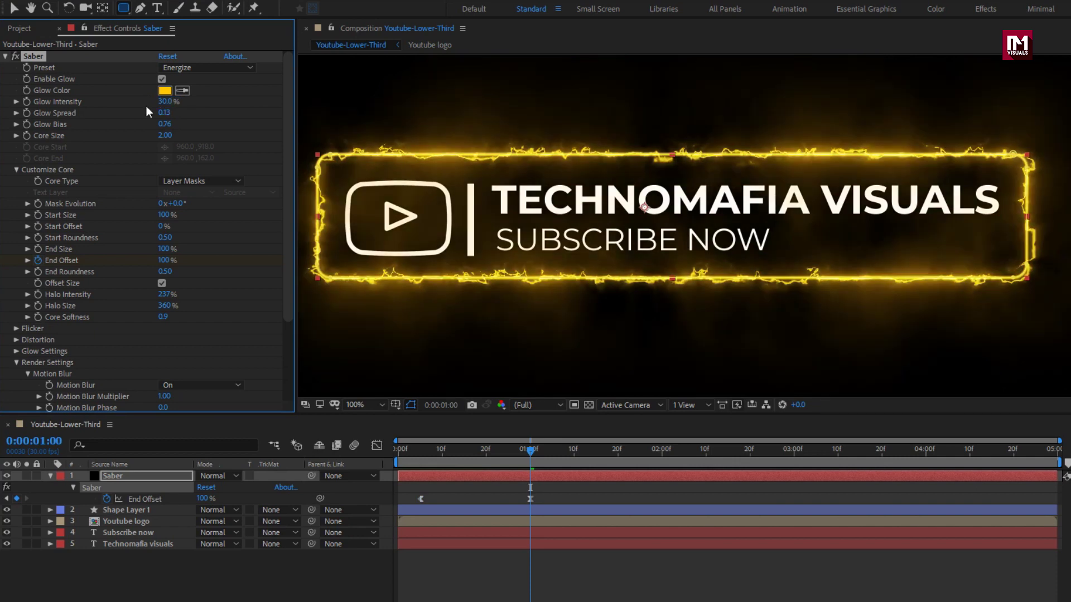
{"action": "left_click", "coordinate": [54, 476]}
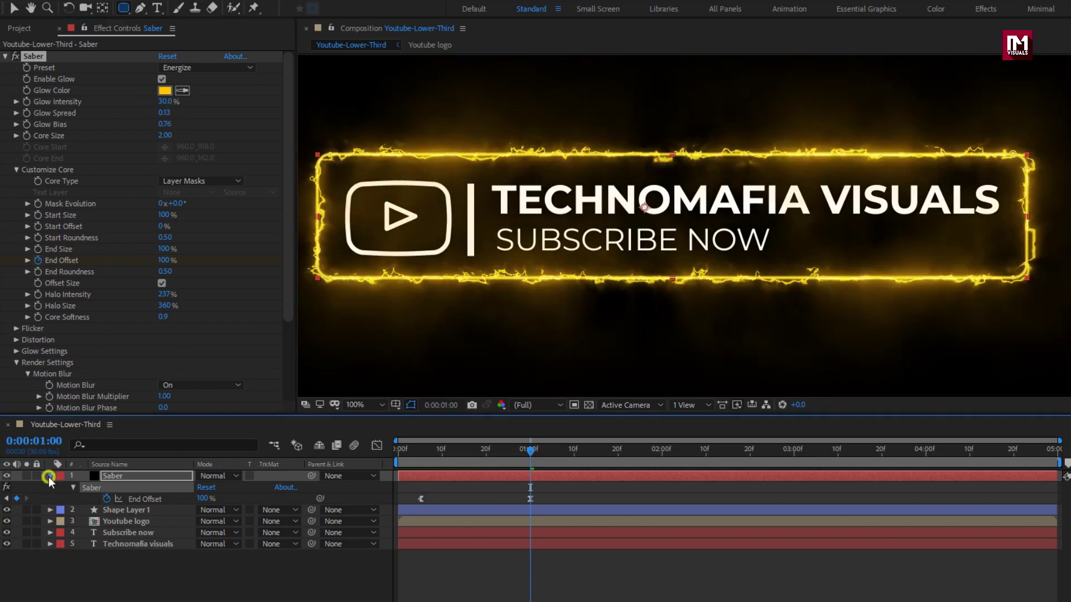
Add Trim Paths to Shape Layer 1, the divider line
{"action": "left_click", "coordinate": [115, 489]}
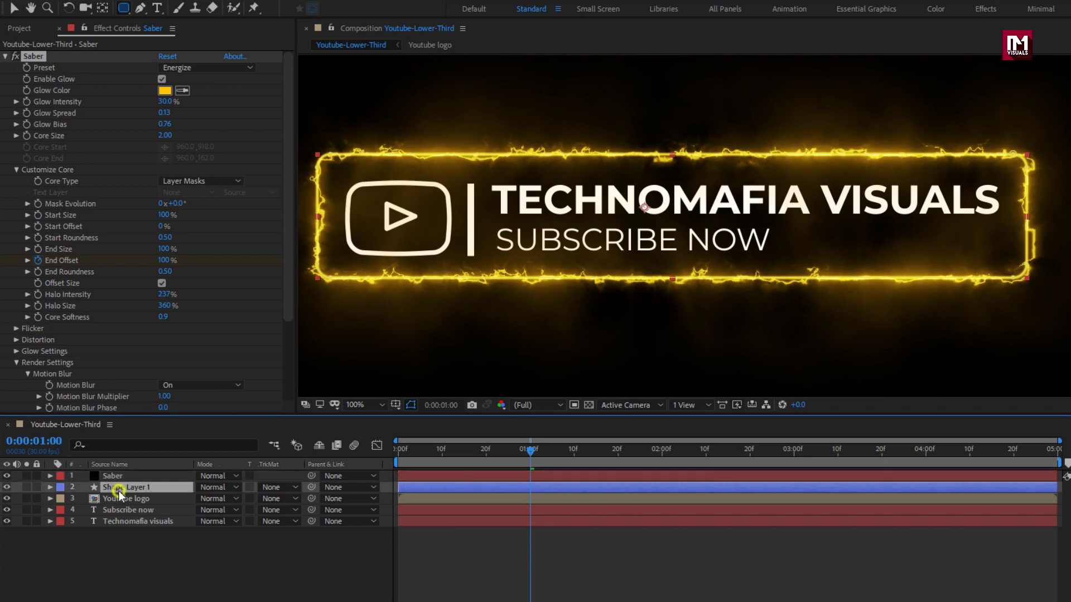
{"action": "left_click", "coordinate": [51, 489]}
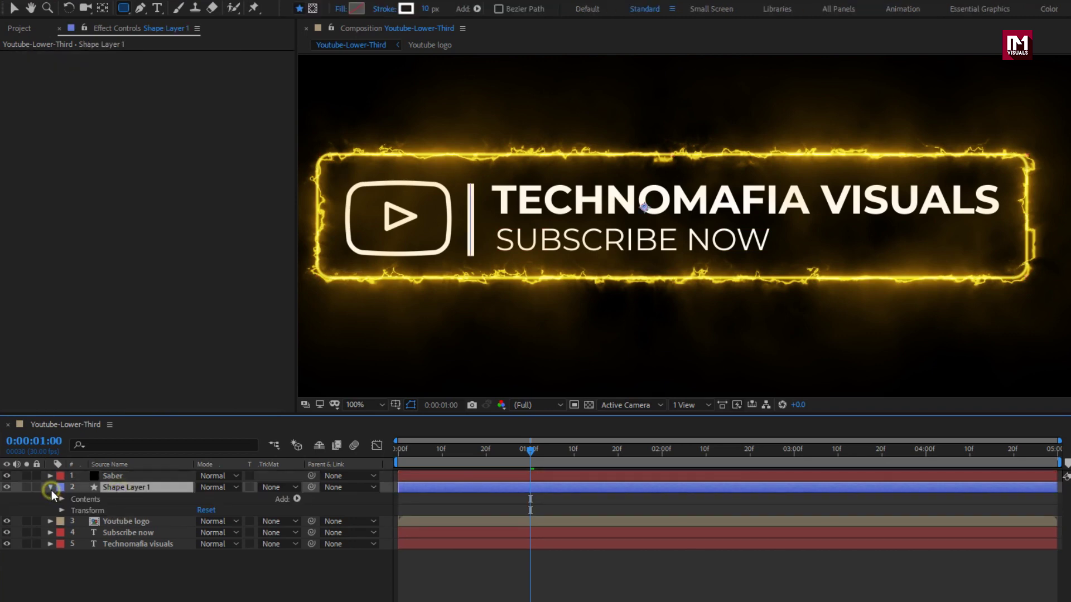
{"action": "left_click", "coordinate": [297, 499]}
{"action": "left_click", "coordinate": [319, 427]}
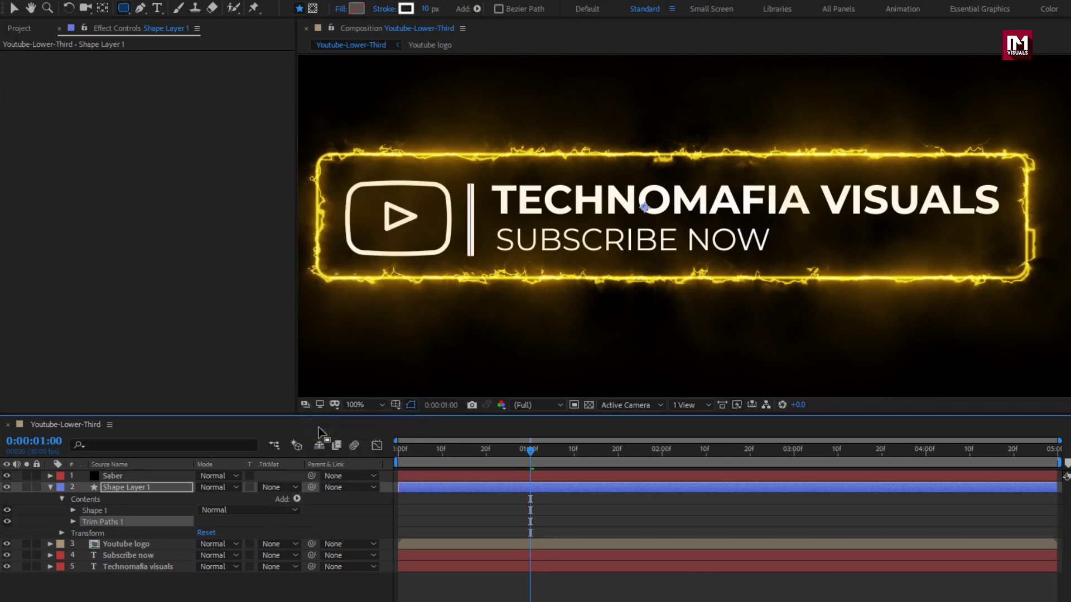
{"action": "left_click", "coordinate": [73, 522]}
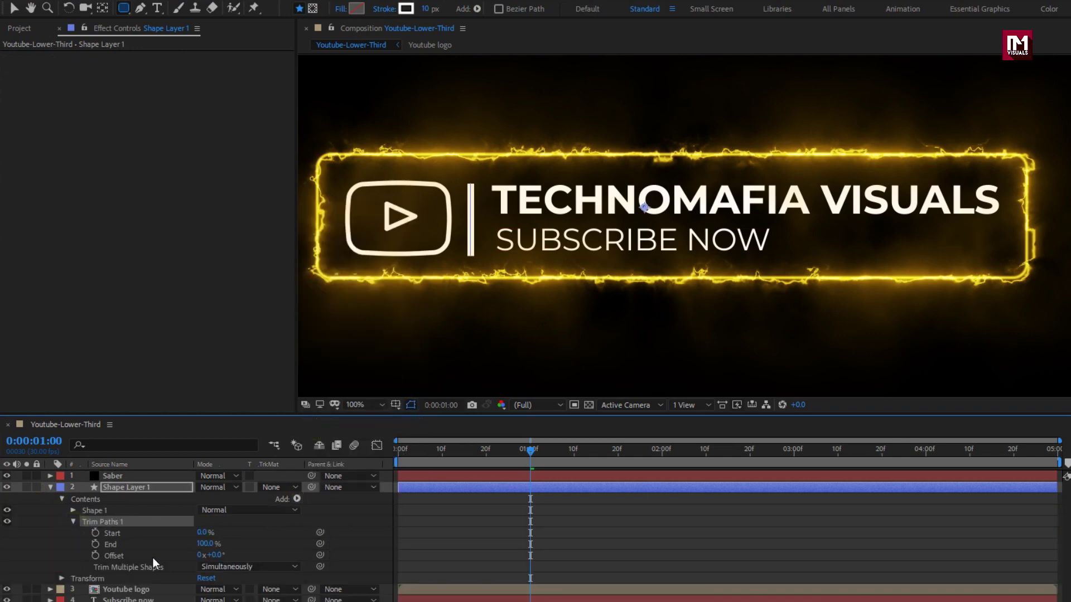
Keyframe Trim Paths End at 100% at 01:10 and 0% at 01:00
{"action": "left_click", "coordinate": [530, 452]}
{"action": "left_click_drag", "start_coordinate": [530, 455], "coordinate": [572, 452]}
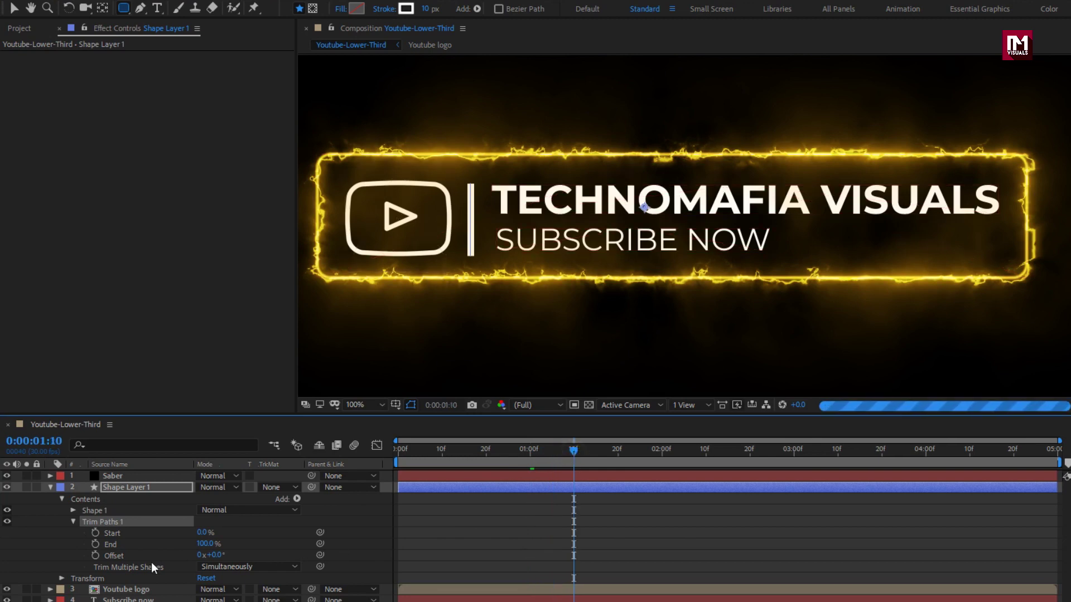
{"action": "left_click", "coordinate": [95, 545]}
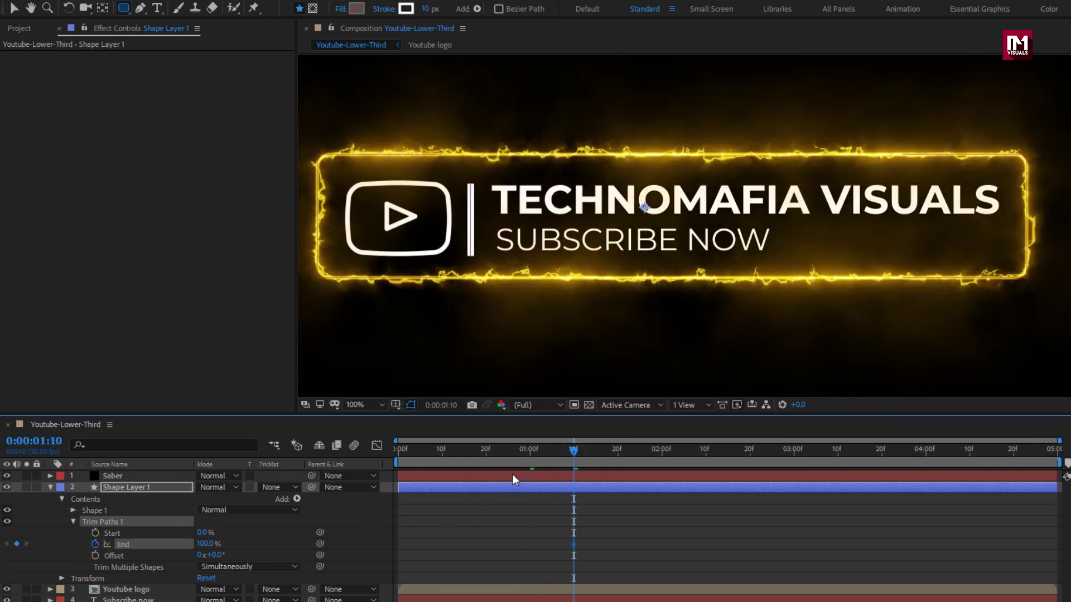
{"action": "left_click", "coordinate": [530, 452]}
{"action": "left_click_drag", "start_coordinate": [204, 547], "coordinate": [144, 558]}
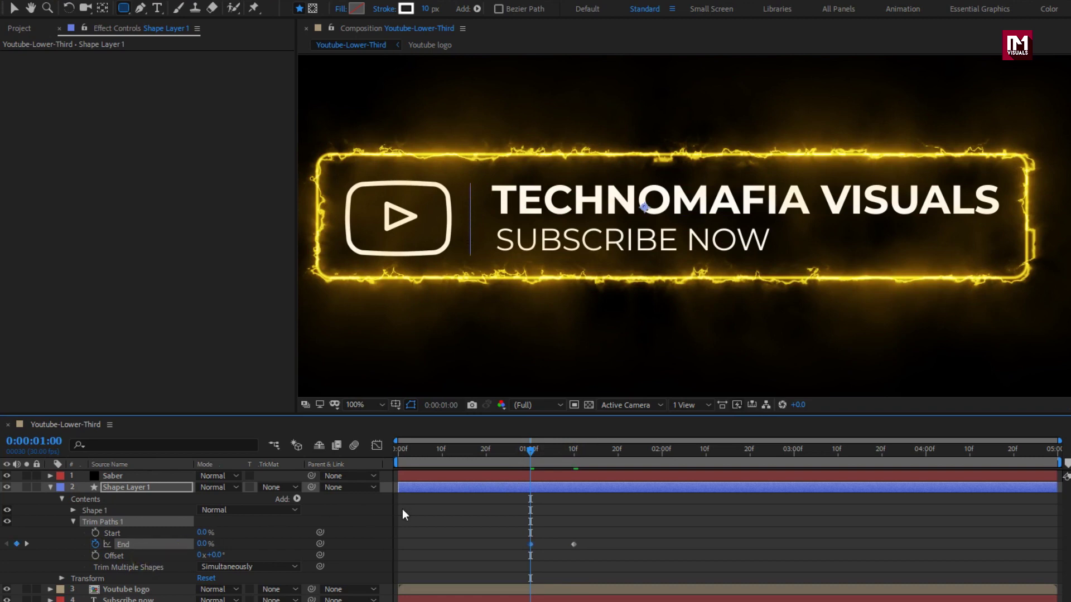
Apply Easy Ease to the 01:10 End keyframe and check the fully drawn line
{"action": "right_click", "coordinate": [574, 544]}
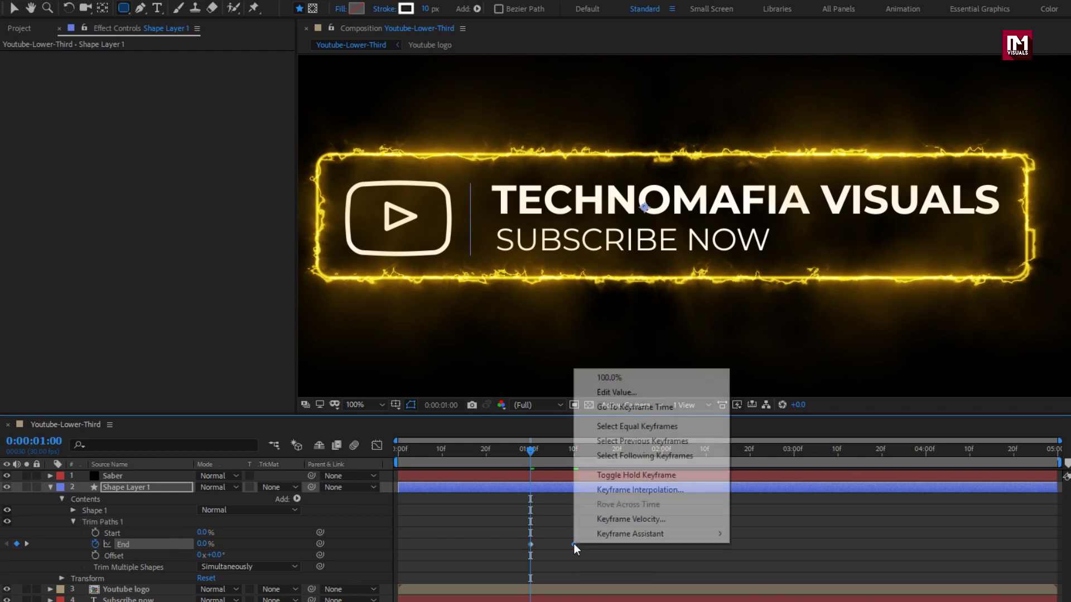
{"action": "mouse_move", "coordinate": [634, 533]}
{"action": "left_click", "coordinate": [736, 578]}
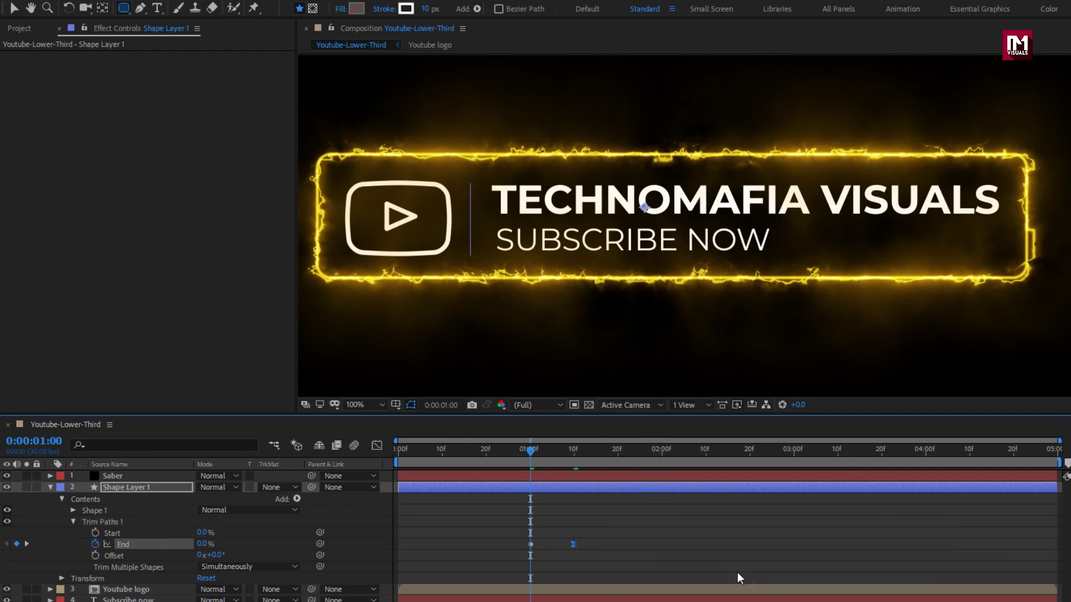
{"action": "left_click", "coordinate": [574, 451]}
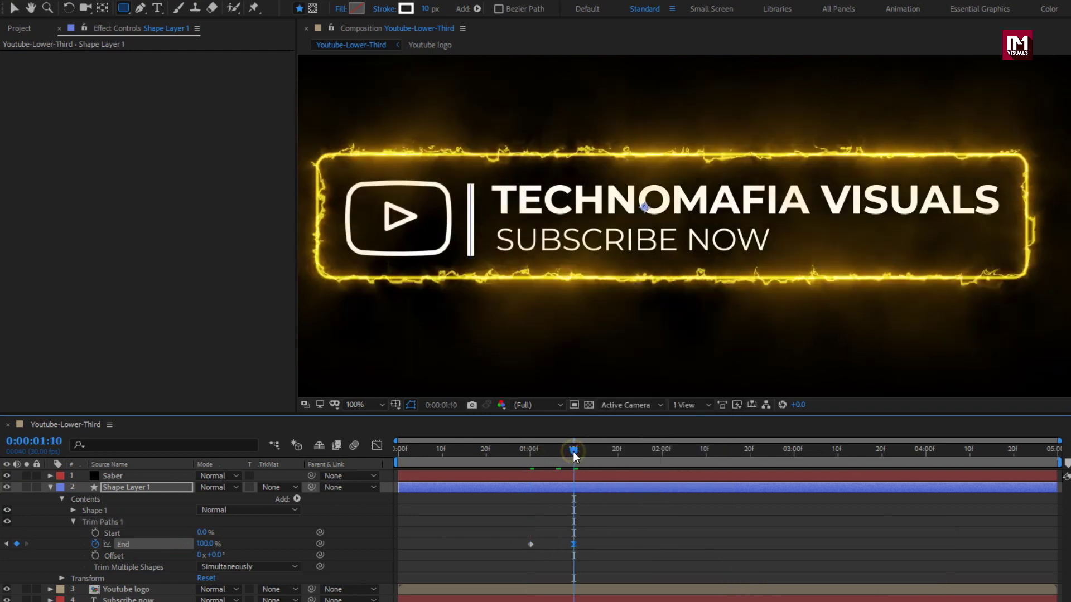
{"action": "left_click", "coordinate": [50, 487]}
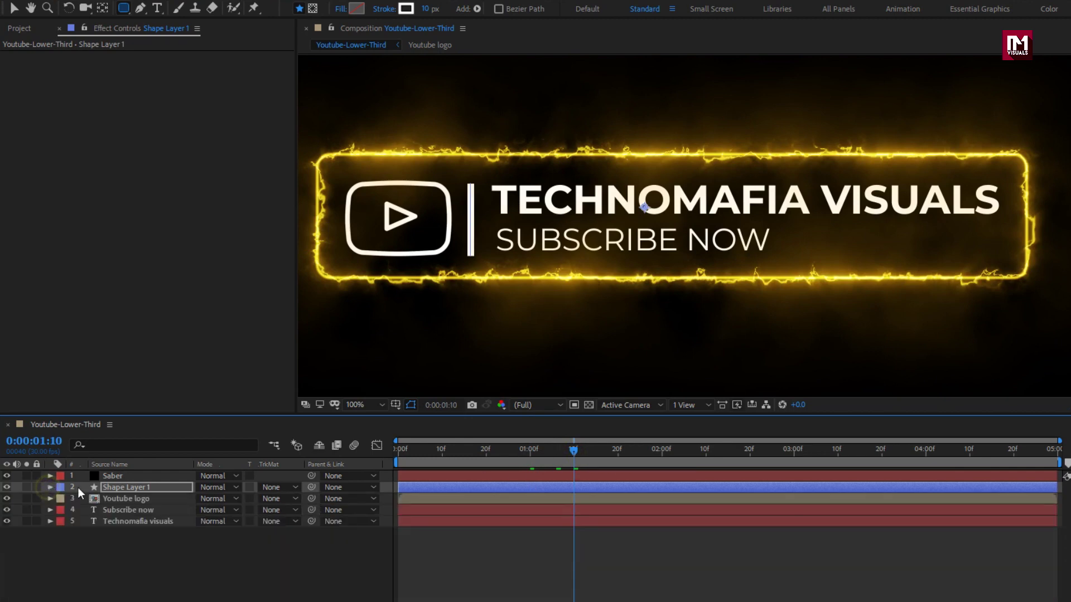
{"action": "left_click", "coordinate": [117, 498]}
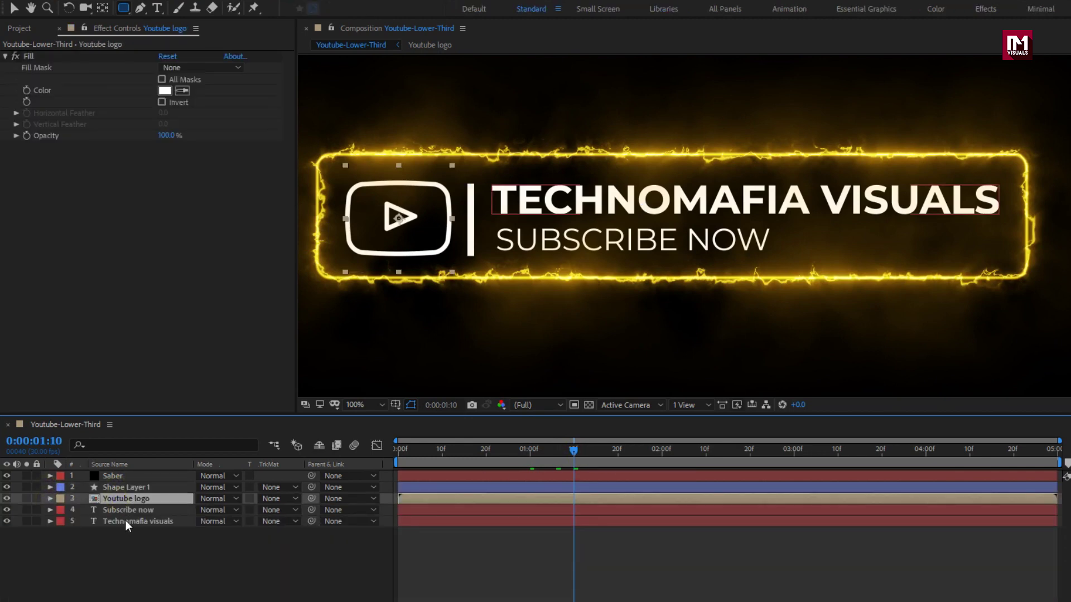
Draw a rectangle shape layer covering the YouTube logo
{"action": "left_click", "coordinate": [126, 520]}
{"action": "left_click", "coordinate": [122, 511]}
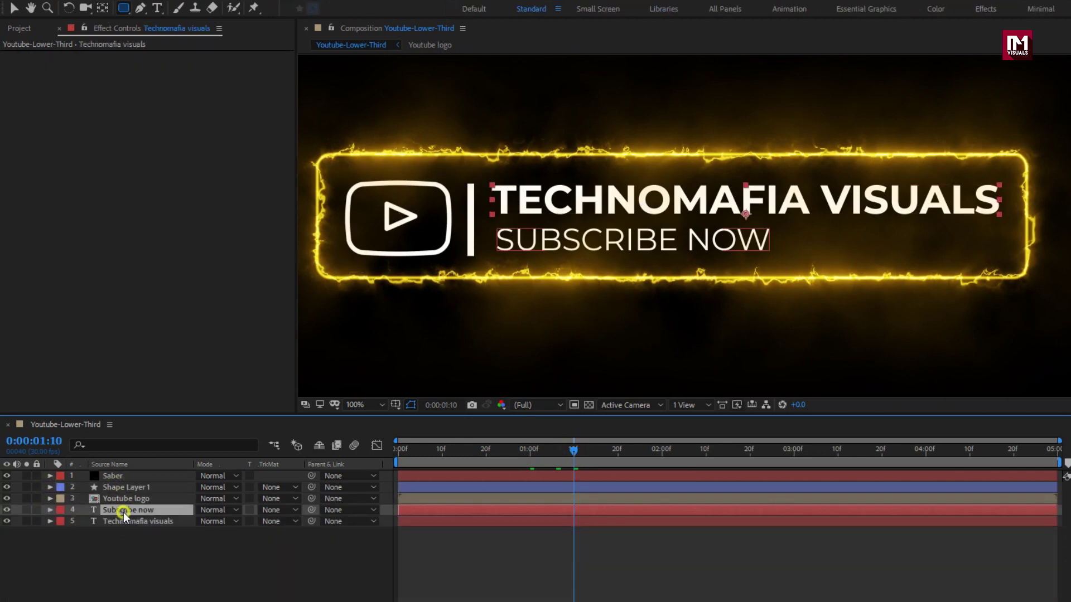
{"action": "left_click", "coordinate": [131, 541]}
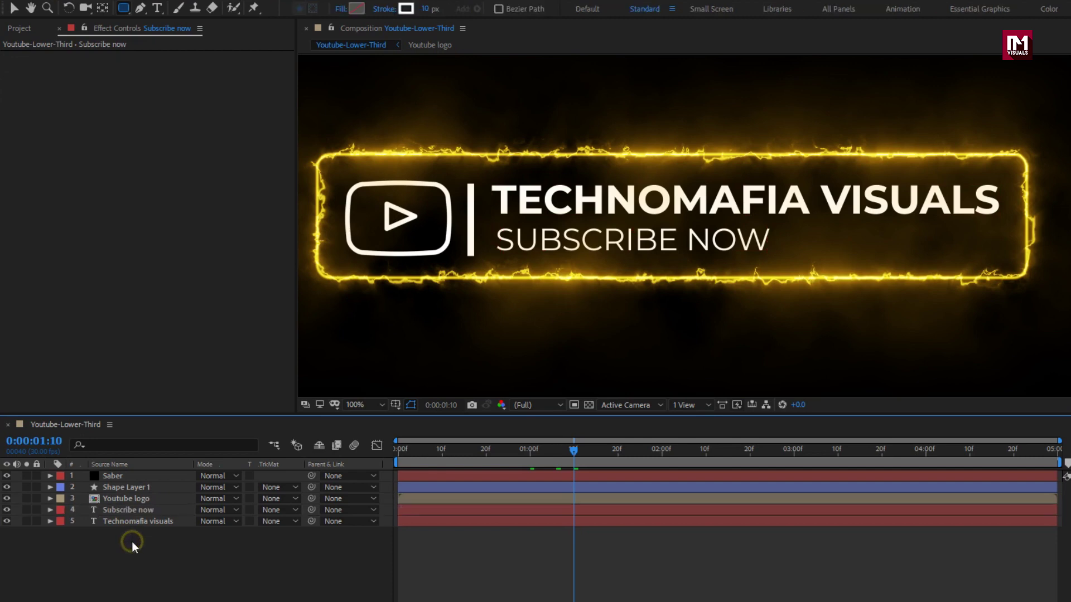
{"action": "left_click", "coordinate": [123, 9]}
{"action": "left_click", "coordinate": [189, 7]}
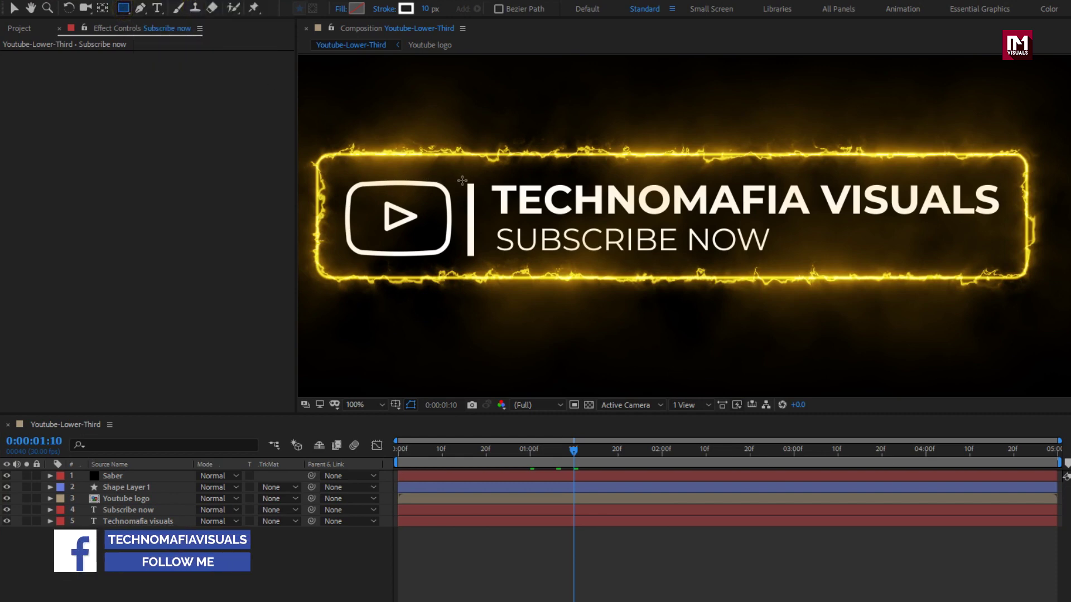
{"action": "left_click_drag", "start_coordinate": [467, 173], "coordinate": [329, 261]}
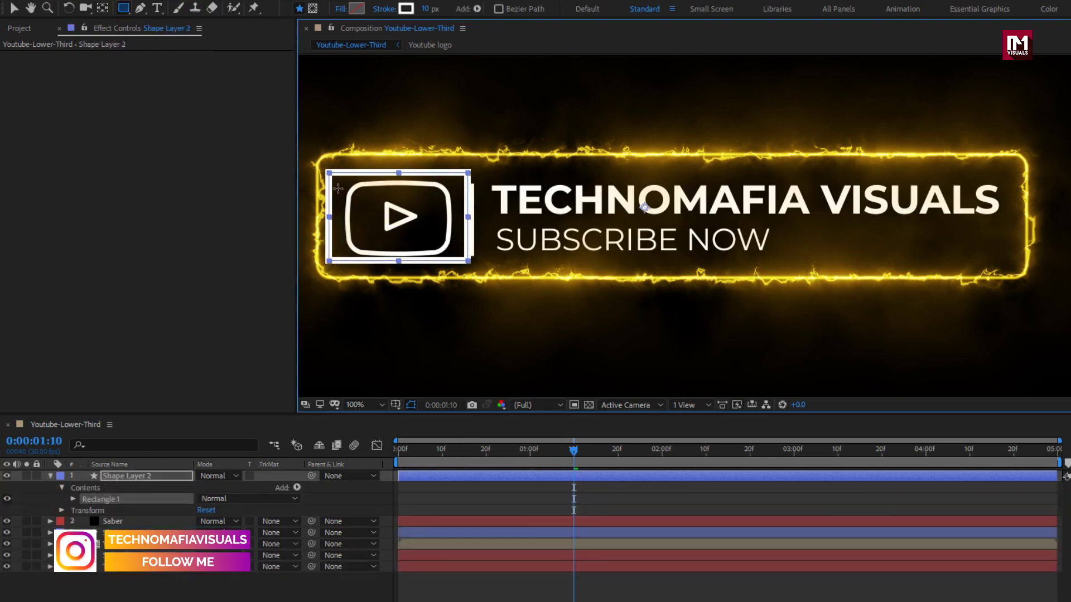
Give the rectangle a solid white fill and no stroke
{"action": "left_click", "coordinate": [339, 9]}
{"action": "left_click", "coordinate": [587, 286]}
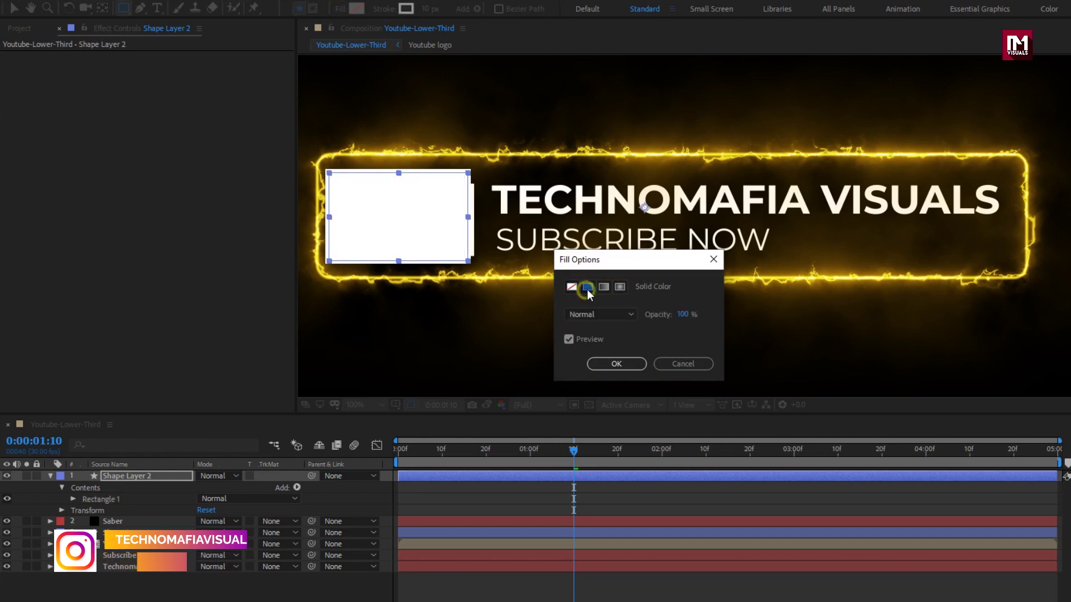
{"action": "left_click", "coordinate": [616, 364]}
{"action": "left_click", "coordinate": [383, 9]}
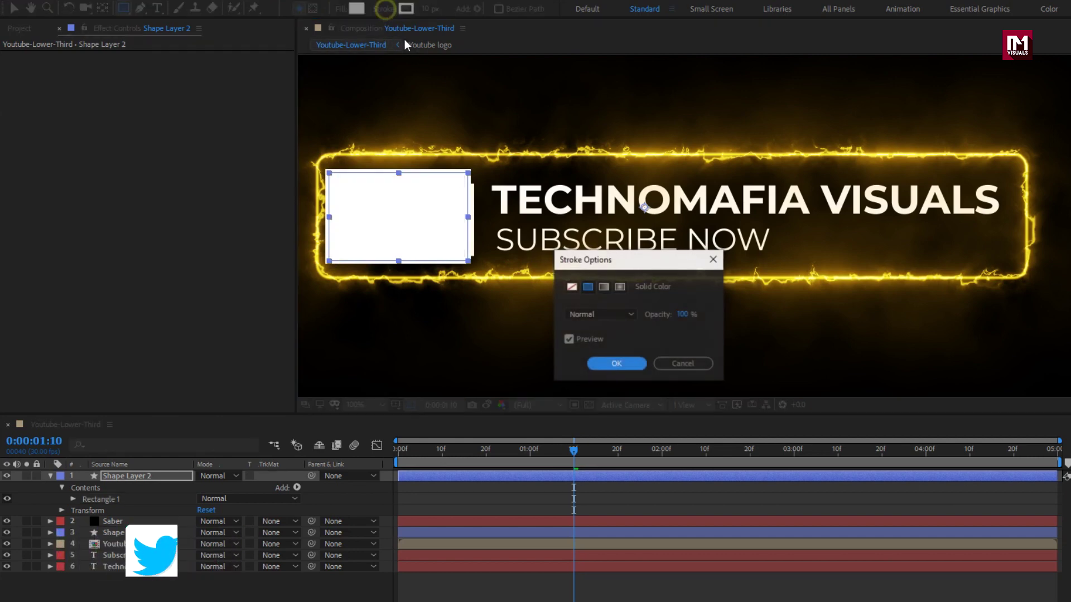
{"action": "left_click", "coordinate": [571, 287]}
{"action": "left_click", "coordinate": [617, 363]}
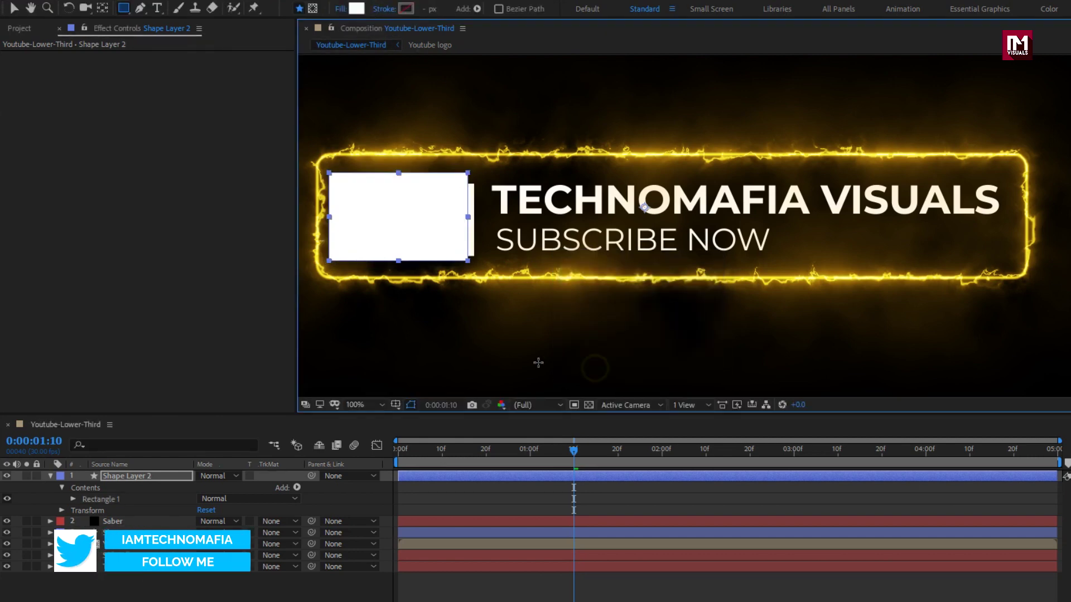
Move Shape Layer 2 directly above Youtube logo and set the logo's TrkMat to Alpha Matte
{"action": "left_click", "coordinate": [51, 476]}
{"action": "left_click_drag", "start_coordinate": [126, 477], "coordinate": [136, 506]}
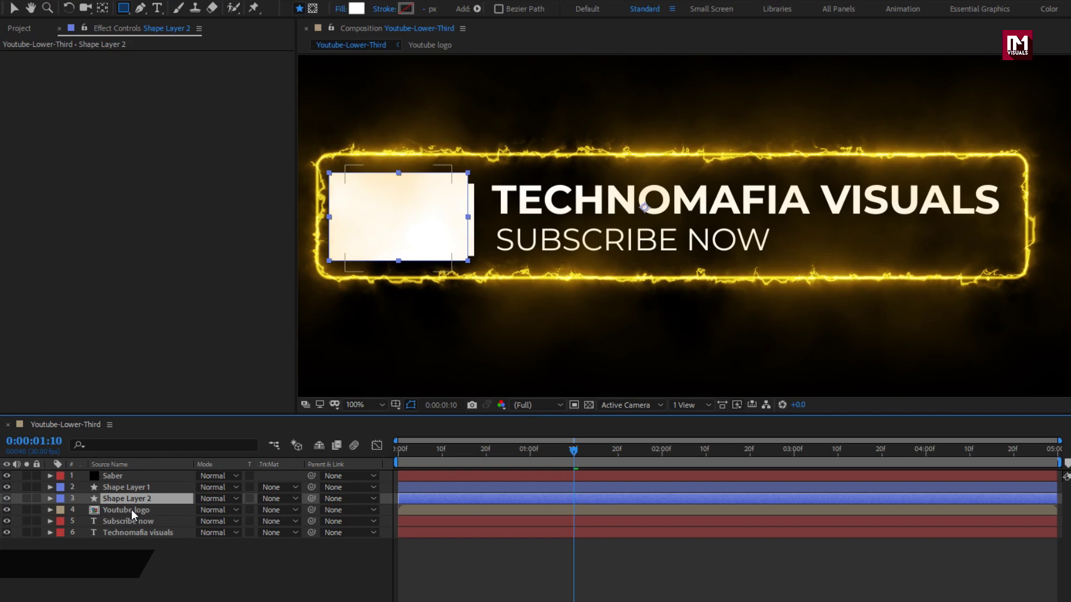
{"action": "left_click", "coordinate": [147, 510]}
{"action": "left_click", "coordinate": [271, 510]}
{"action": "left_click", "coordinate": [286, 544]}
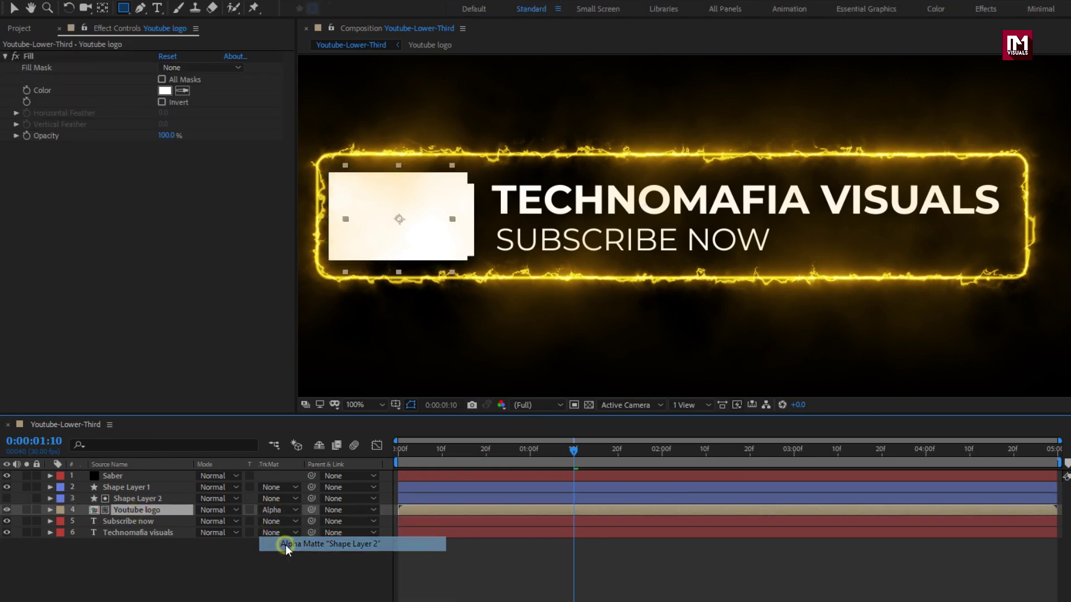
Draw another rectangle over the TECHNOMAFIA VISUALS title
{"action": "left_click", "coordinate": [141, 533]}
{"action": "left_click", "coordinate": [138, 521]}
{"action": "left_click", "coordinate": [139, 540]}
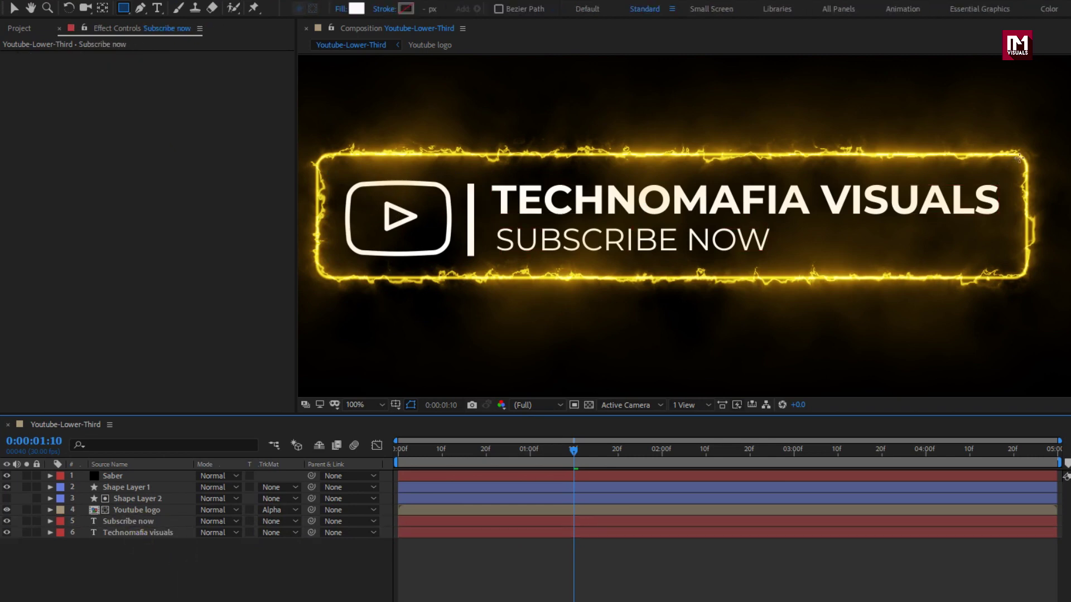
{"action": "left_click_drag", "start_coordinate": [1022, 157], "coordinate": [473, 220]}
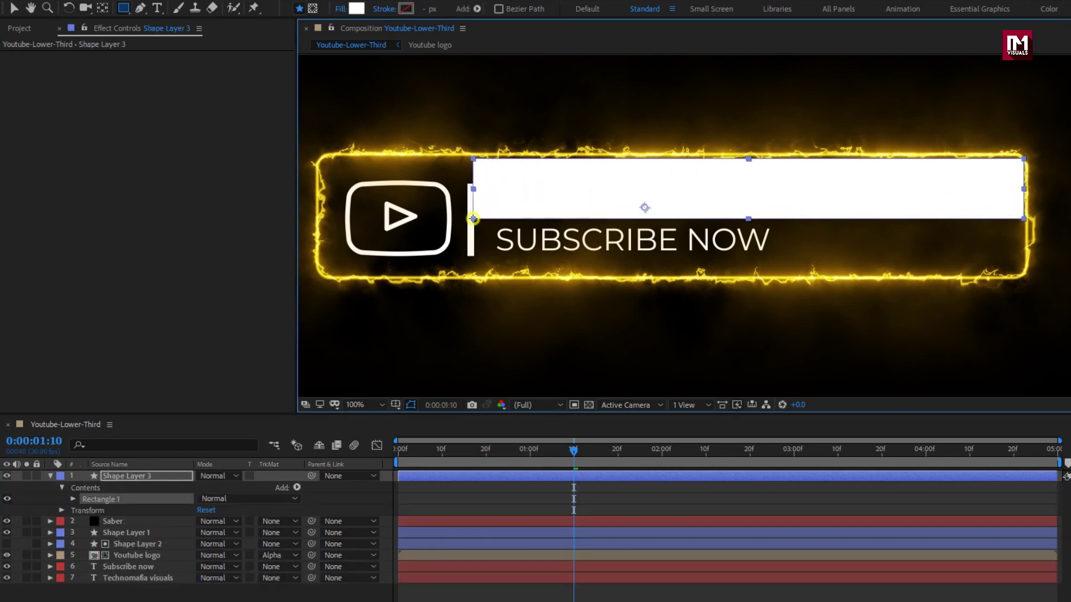
Alpha-matte Technomafia visuals to Shape Layer 3 above it, then draw a rectangle over SUBSCRIBE NOW
{"action": "left_click", "coordinate": [51, 475]}
{"action": "left_click_drag", "start_coordinate": [108, 478], "coordinate": [150, 538]}
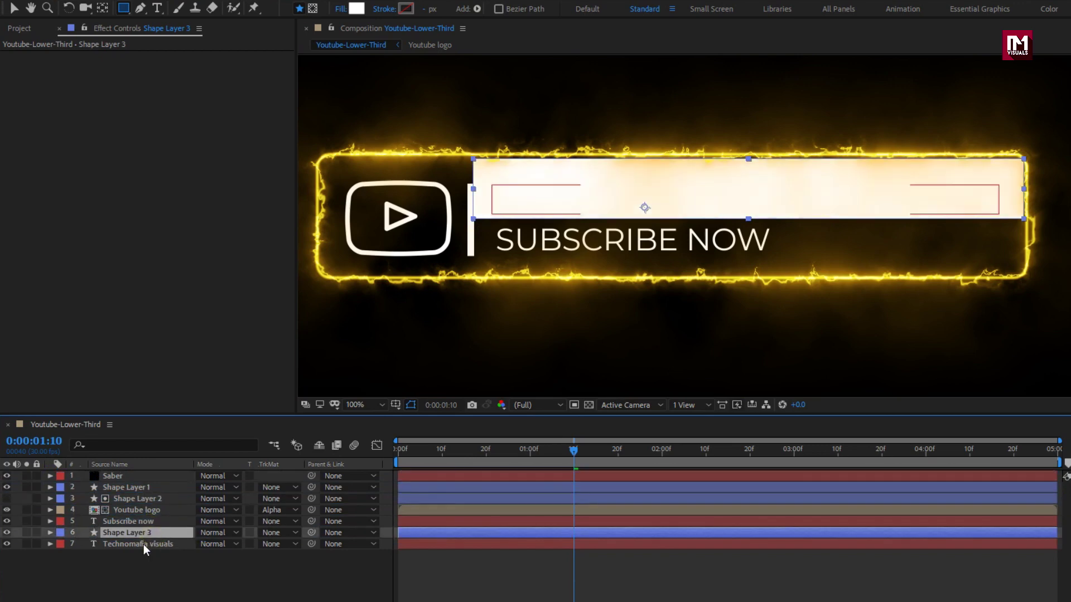
{"action": "left_click", "coordinate": [143, 544]}
{"action": "left_click", "coordinate": [262, 545]}
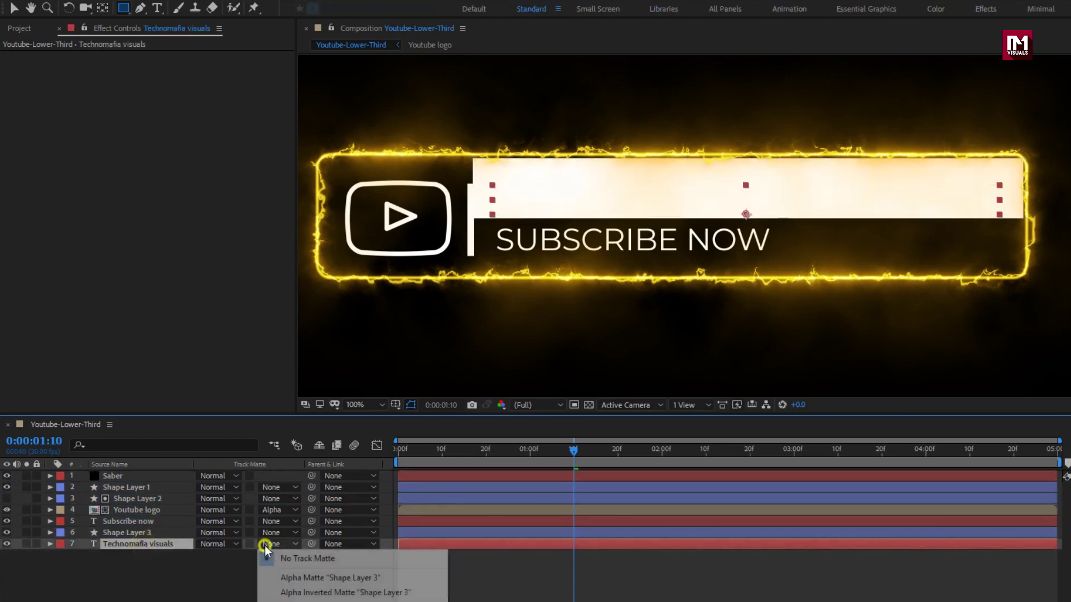
{"action": "left_click", "coordinate": [282, 578]}
{"action": "left_click", "coordinate": [237, 581]}
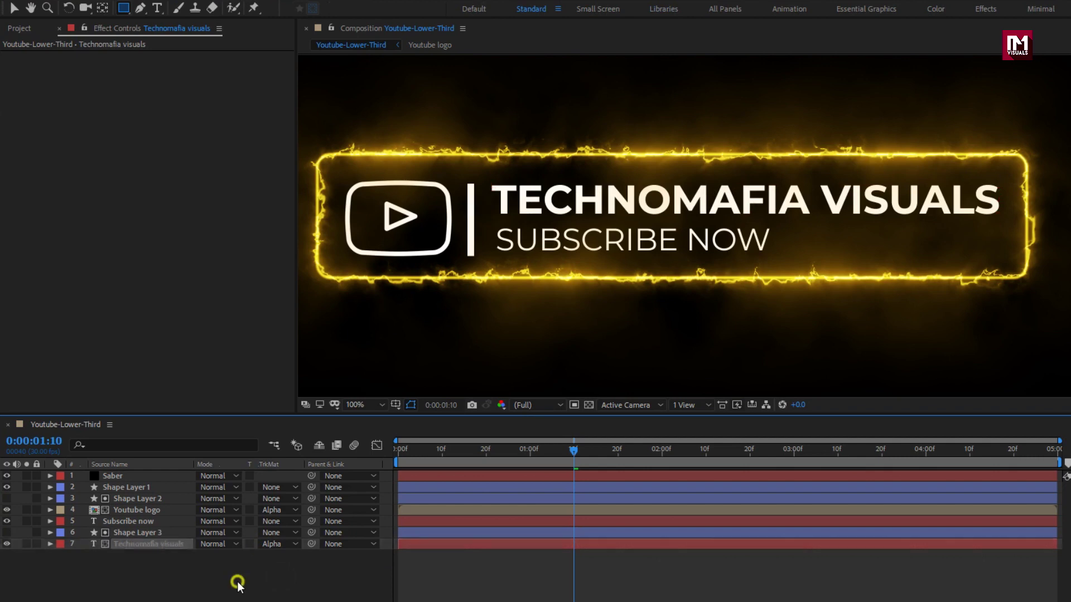
{"action": "mouse_move", "coordinate": [1001, 217]}
{"action": "left_mouse_down"}
{"action": "mouse_move", "coordinate": [642, 265]}
{"action": "mouse_move", "coordinate": [474, 265]}
{"action": "left_mouse_up"}
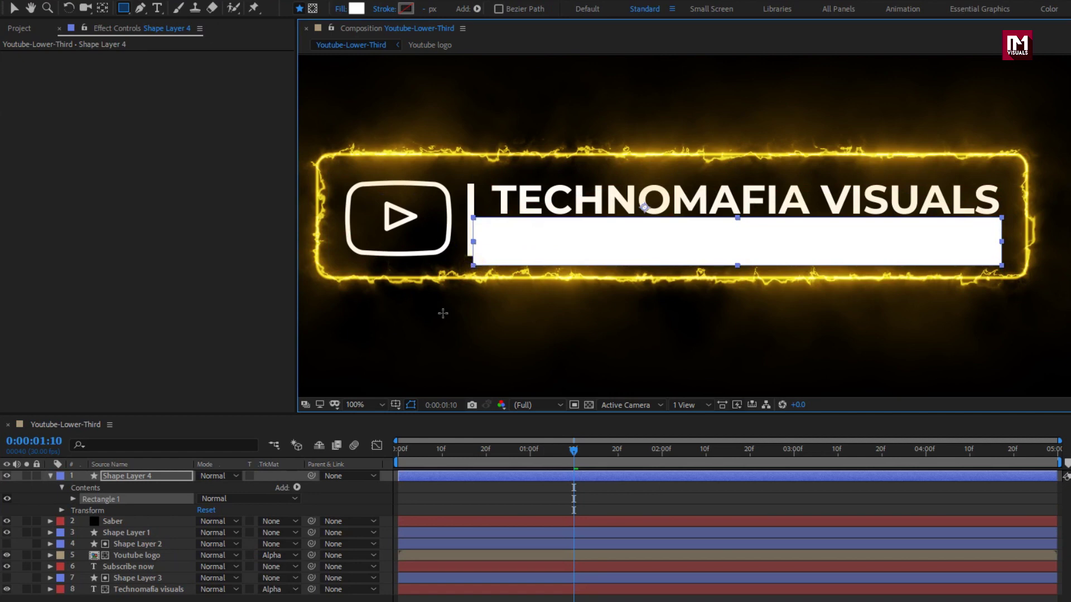
Place Shape Layer 4 directly above Subscribe now and bring up that layer's TrkMat choices
{"action": "left_click", "coordinate": [49, 475]}
{"action": "left_click_drag", "start_coordinate": [146, 522], "coordinate": [155, 527]}
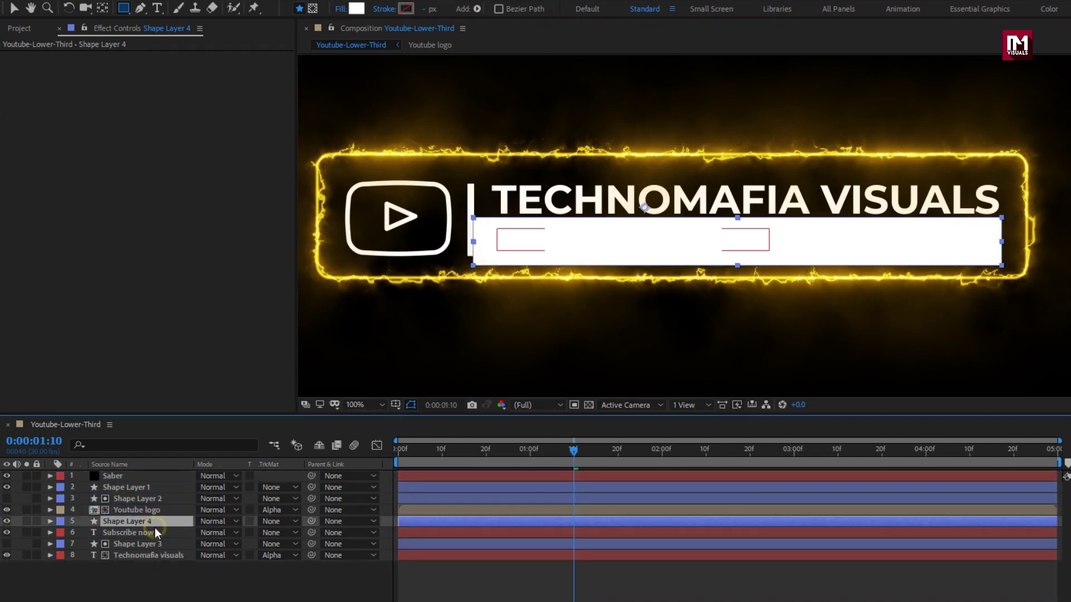
{"action": "left_click", "coordinate": [125, 535]}
{"action": "left_click", "coordinate": [271, 533]}
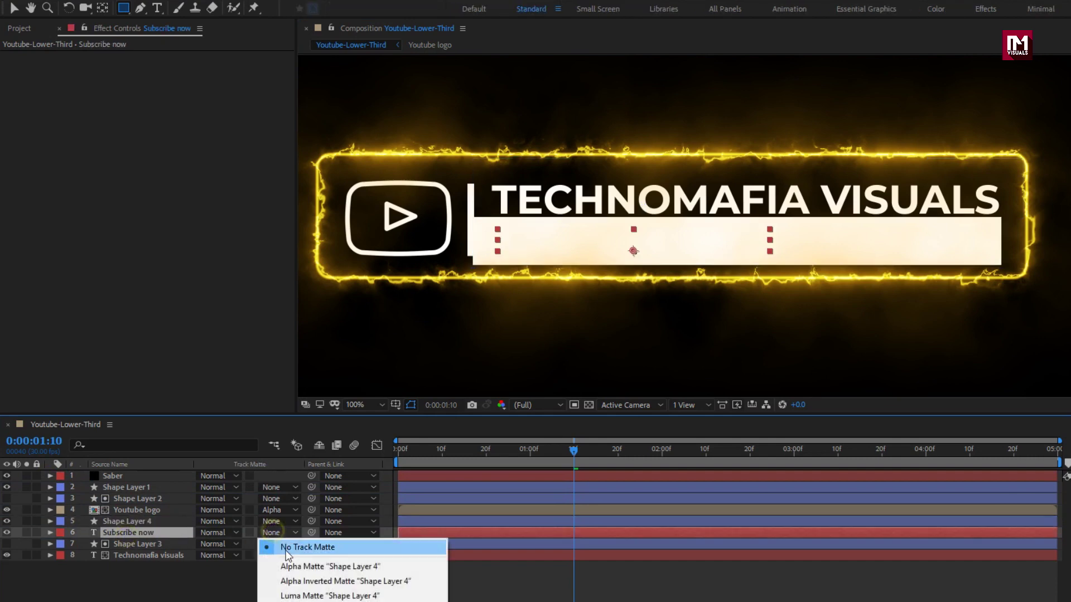